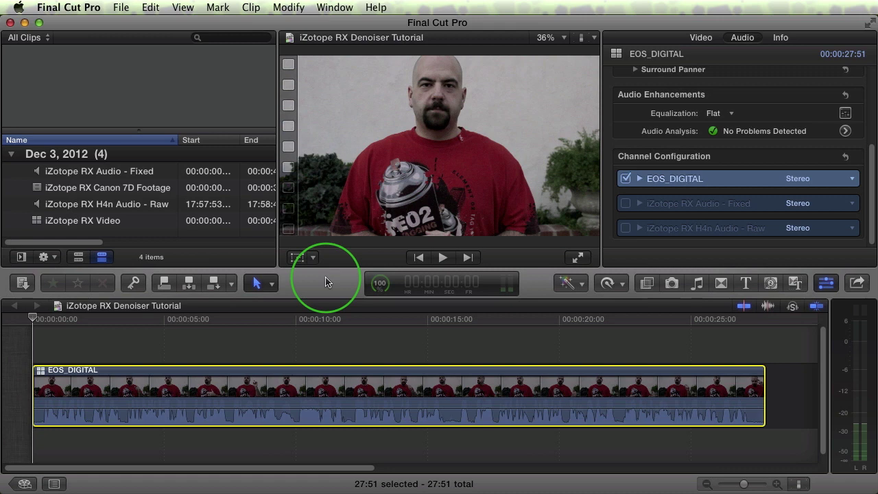
Step: Play the clip from the start with its original EOS_DIGITAL camera audio
{"action": "left_click", "coordinate": [322, 386]}
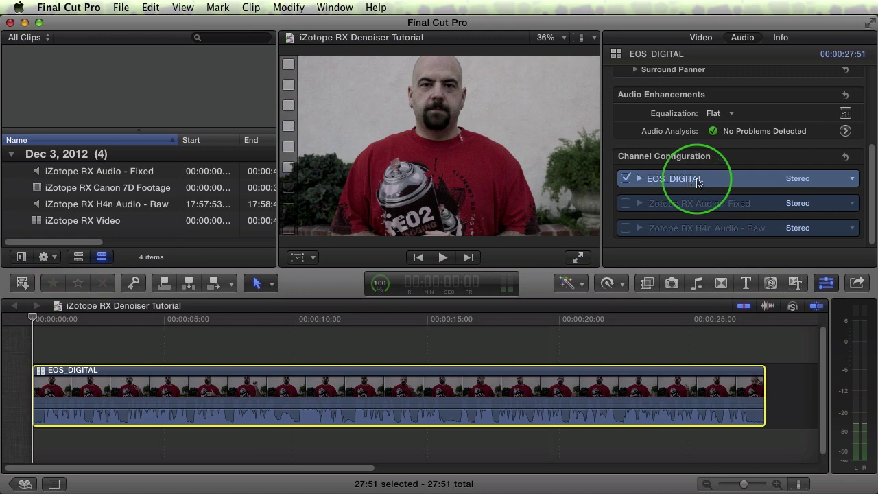
{"action": "left_click_drag", "start_coordinate": [869, 192], "coordinate": [872, 60]}
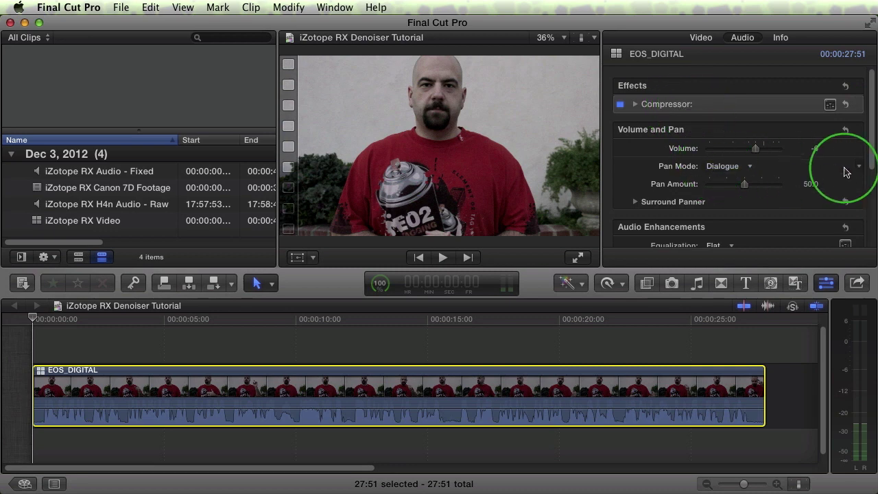
{"action": "left_click_drag", "start_coordinate": [864, 153], "coordinate": [862, 265]}
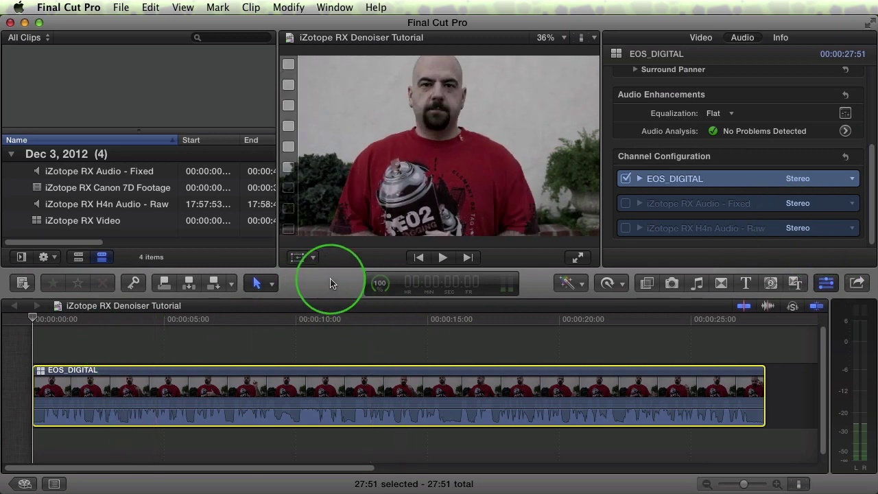
{"action": "key", "text": "space"}
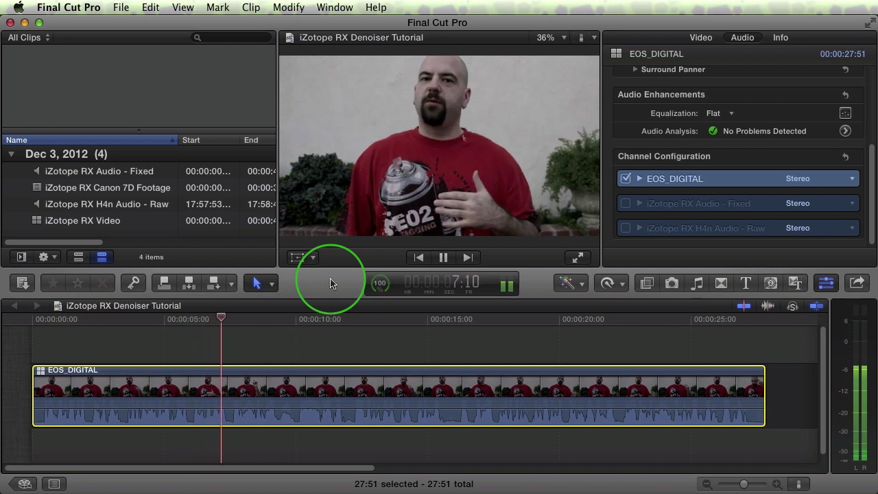
{"action": "key", "text": "space"}
{"action": "key", "text": "Home"}
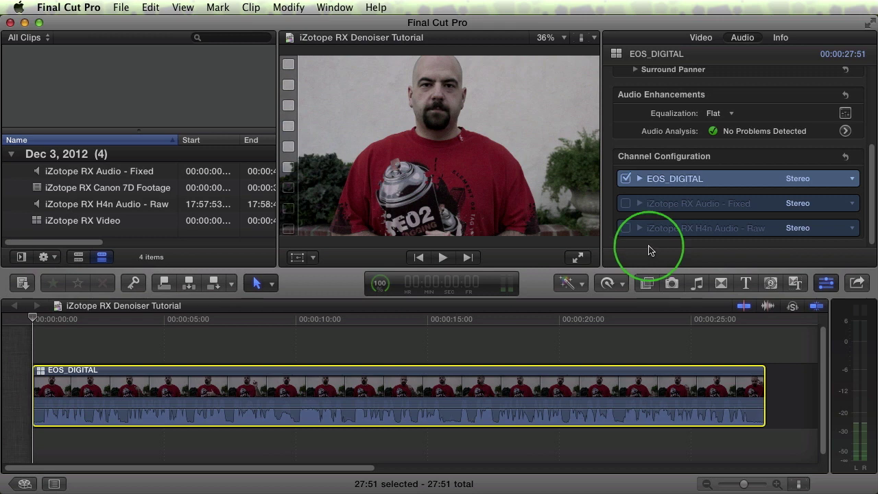
Step: Swap the channel from EOS_DIGITAL to iZotope RX H4n Audio - Raw and play it from the start
{"action": "left_click", "coordinate": [626, 179]}
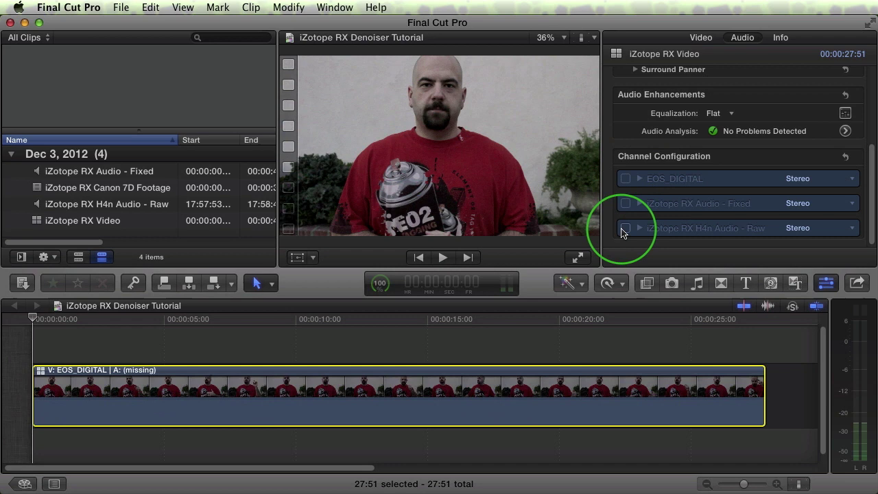
{"action": "left_click", "coordinate": [625, 228]}
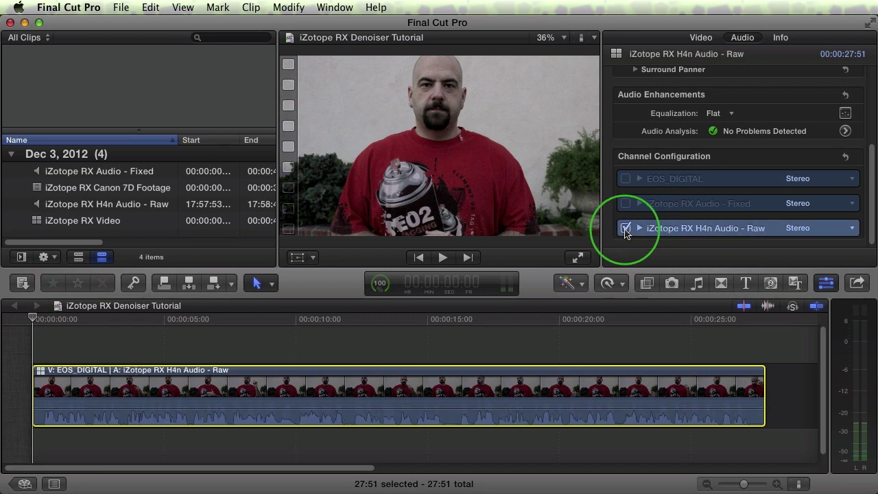
{"action": "left_click", "coordinate": [594, 402]}
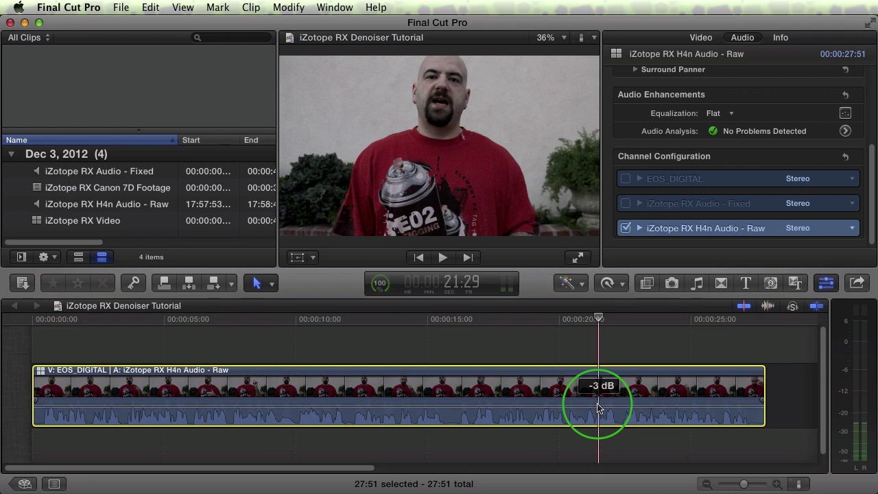
{"action": "key", "text": "Home"}
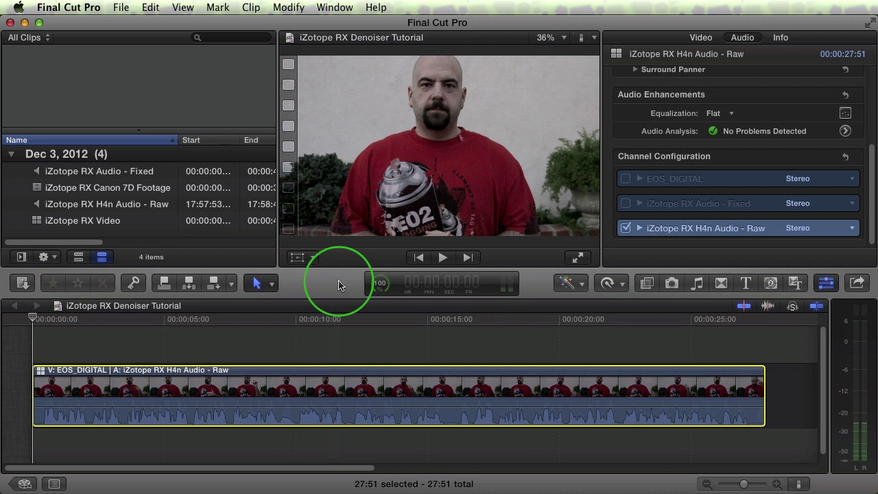
{"action": "key", "text": "space"}
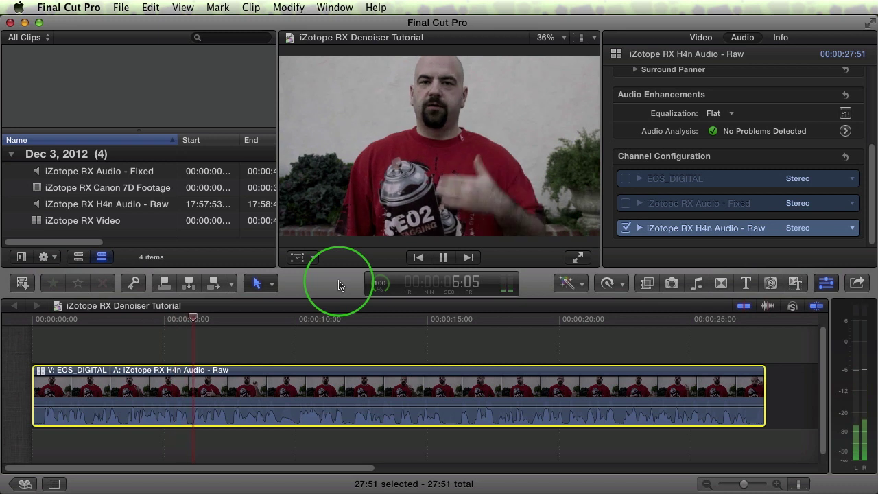
{"action": "key", "text": "space"}
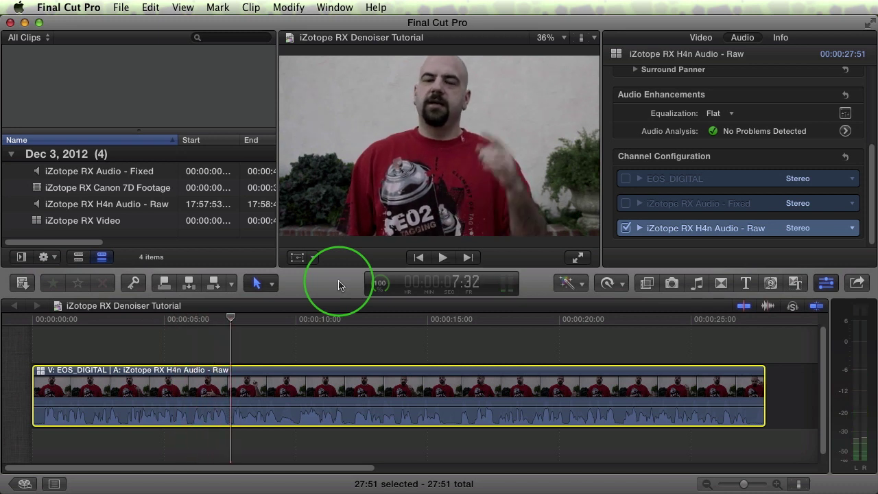
{"action": "key", "text": "Home"}
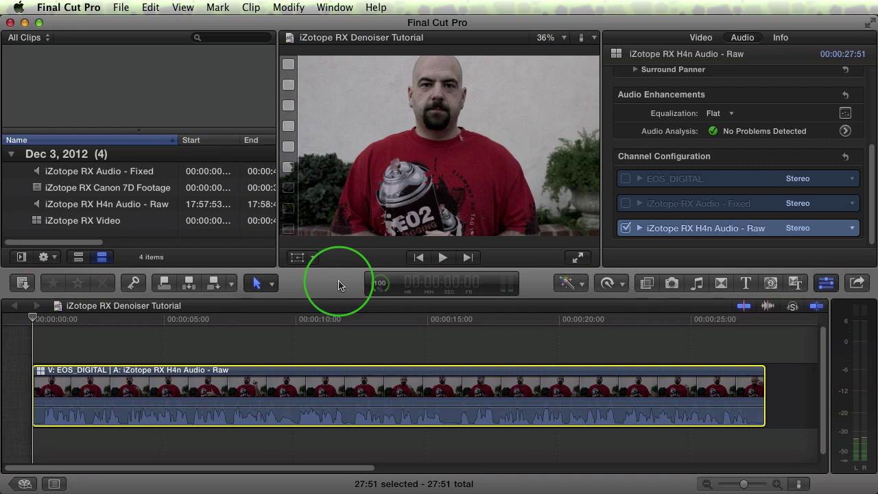
Step: Replace the H4n Raw channel with iZotope RX Audio - Fixed and play the clip
{"action": "left_click", "coordinate": [626, 228]}
{"action": "left_click", "coordinate": [625, 204]}
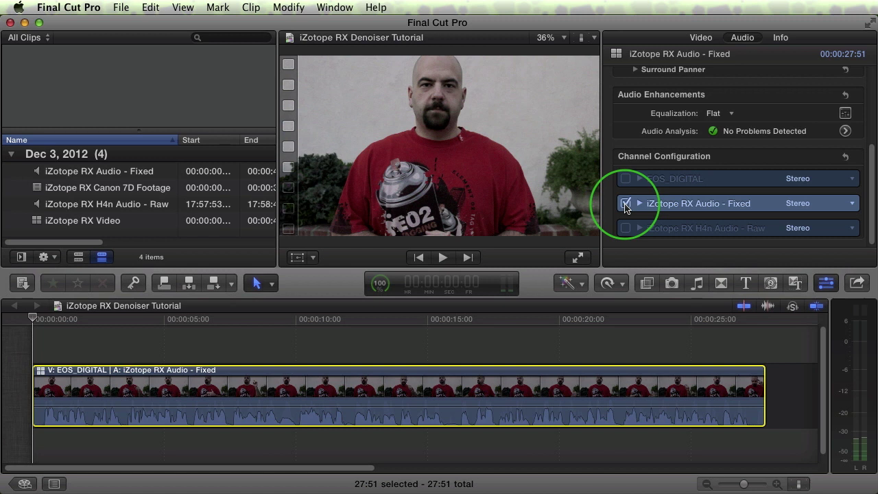
{"action": "key", "text": "space"}
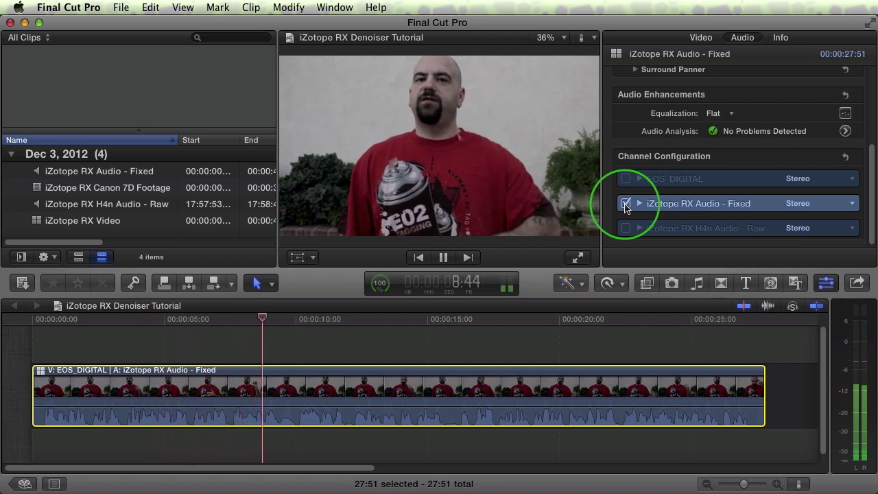
{"action": "key", "text": "space"}
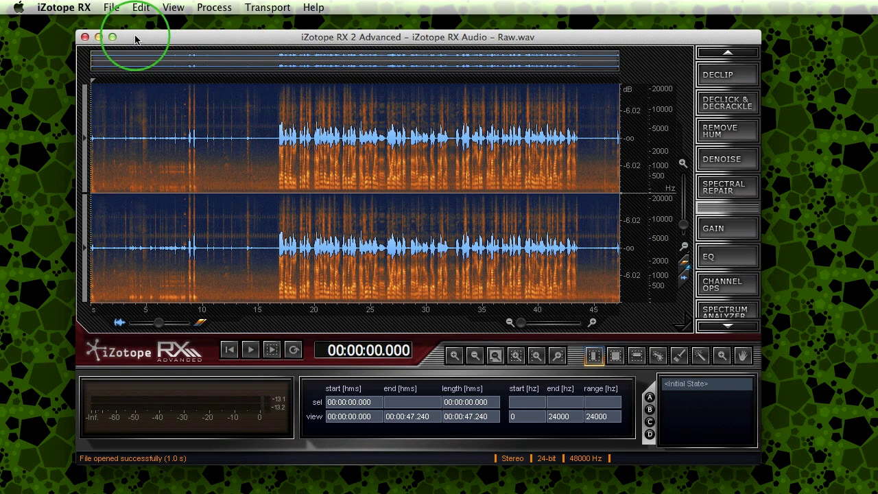
Step: Open and close the File menu in iZotope RX 2 with Raw.wav loaded
{"action": "left_click", "coordinate": [111, 8]}
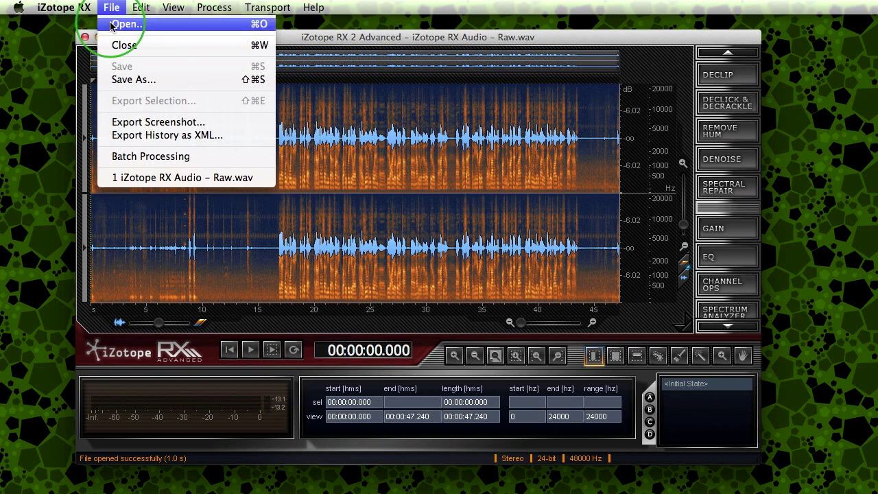
{"action": "left_click", "coordinate": [111, 8]}
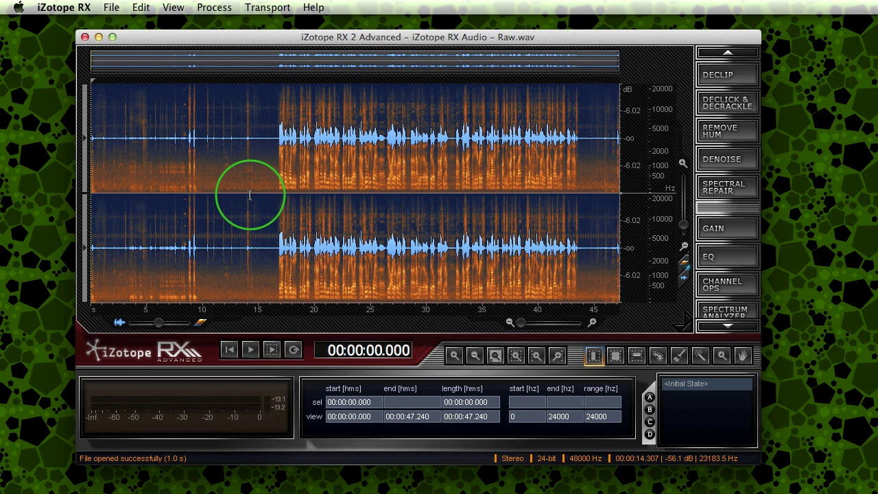
Step: Place the playhead in the spectrogram and zoom in on the time around it
{"action": "left_click", "coordinate": [250, 196]}
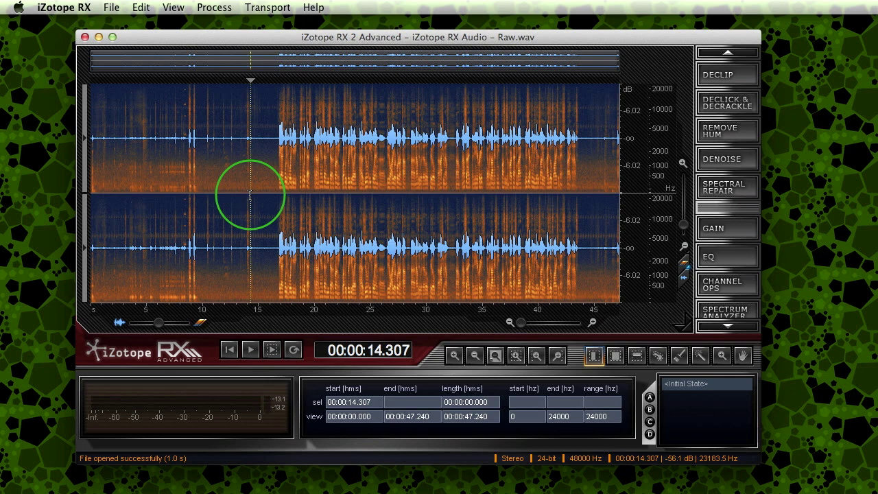
{"action": "left_click", "coordinate": [347, 196]}
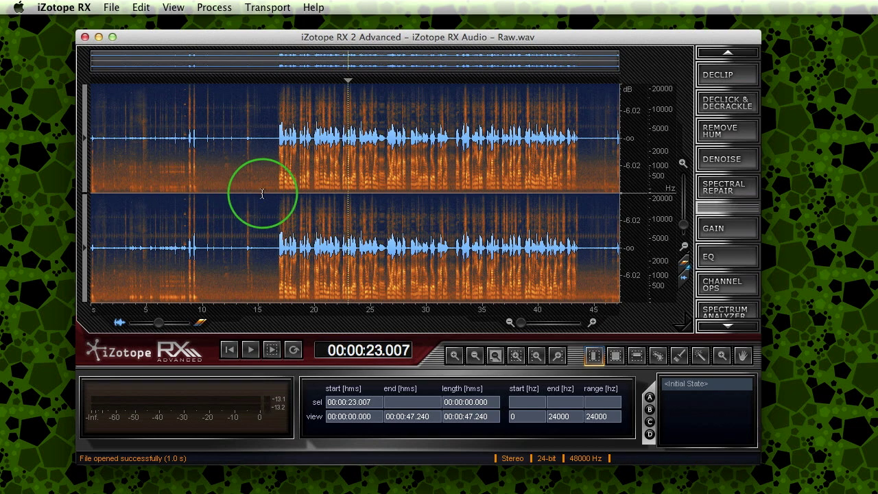
{"action": "key", "text": "super+Up"}
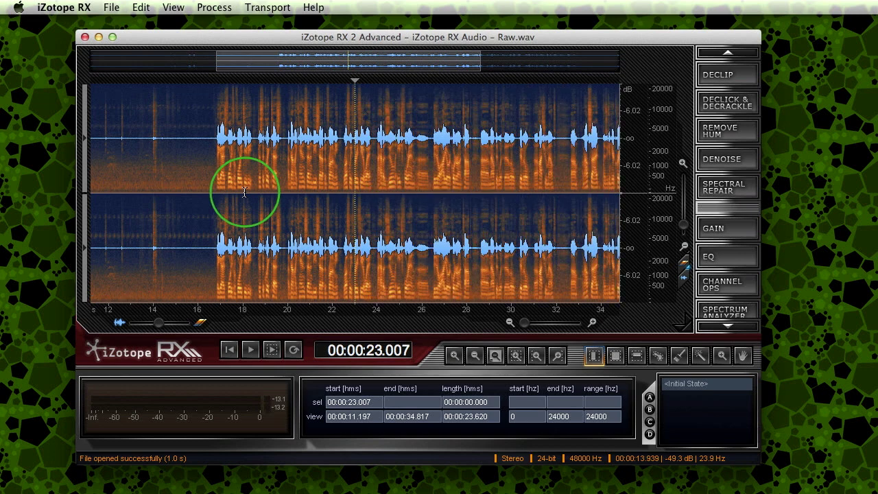
Step: Listen from 14.2 s, then select and play the noise-only gap 14.644–16.482 s
{"action": "left_click", "coordinate": [158, 202]}
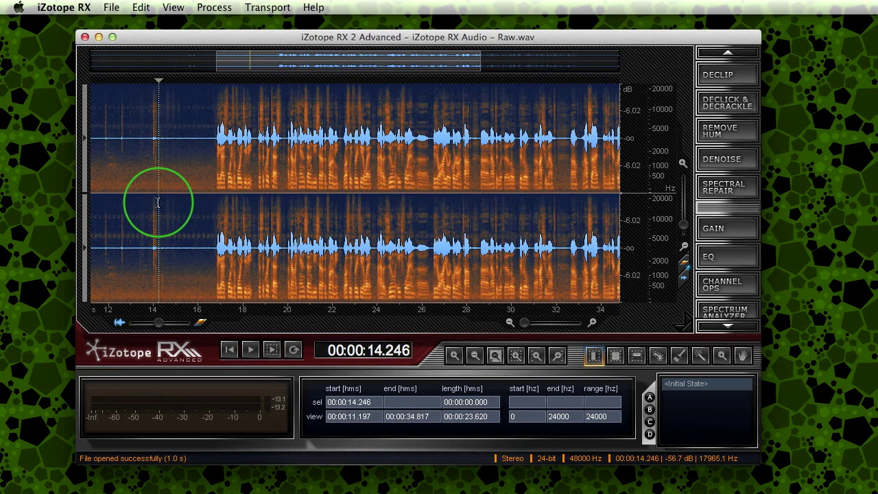
{"action": "key", "text": "space"}
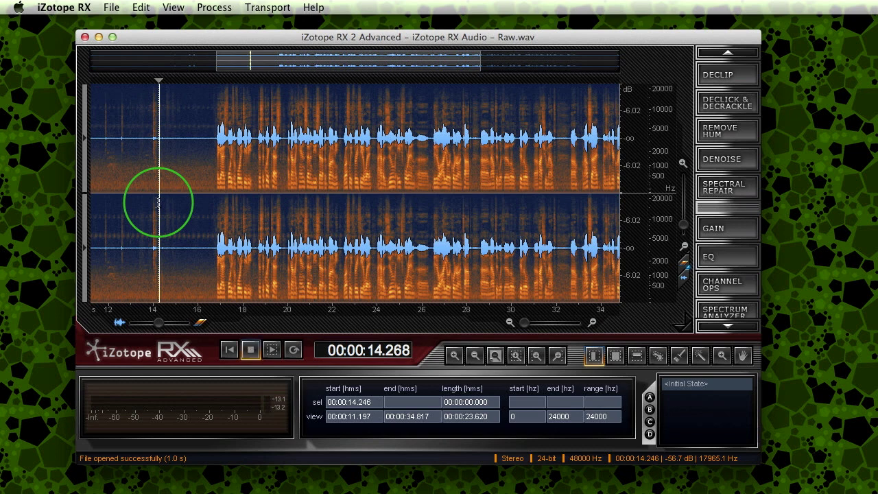
{"action": "key", "text": "space"}
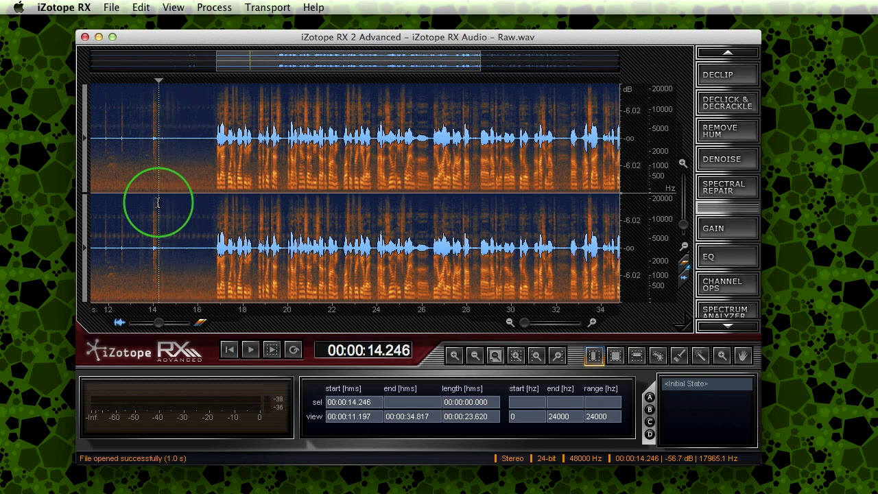
{"action": "left_click_drag", "start_coordinate": [168, 201], "coordinate": [209, 200]}
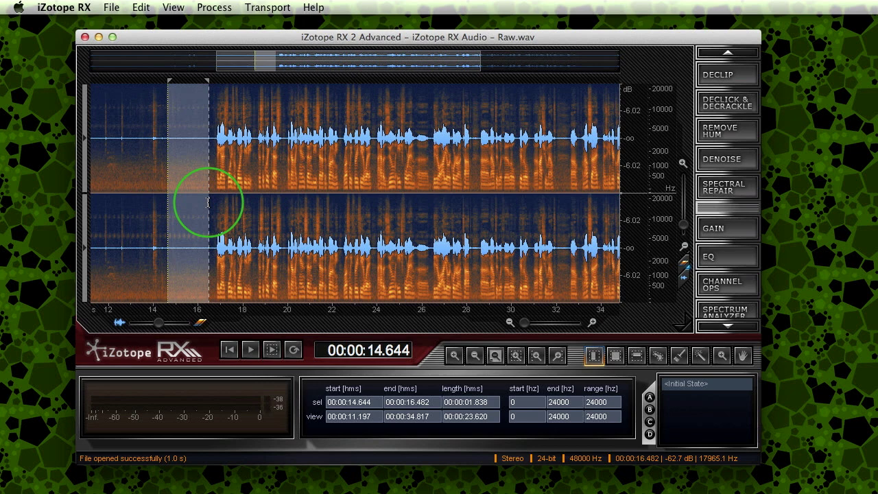
{"action": "key", "text": "space"}
{"action": "key", "text": "space"}
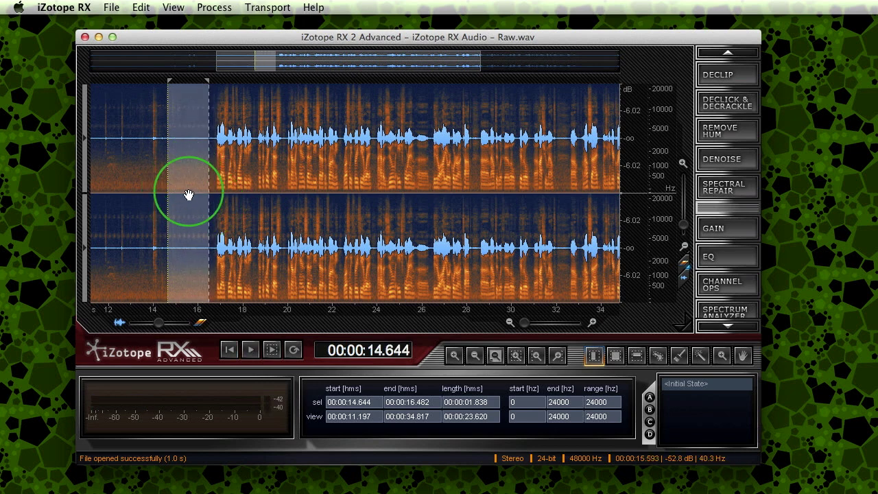
Step: Open Denoise, learn the noise profile from the selected gap, and select the whole file
{"action": "left_click", "coordinate": [726, 160]}
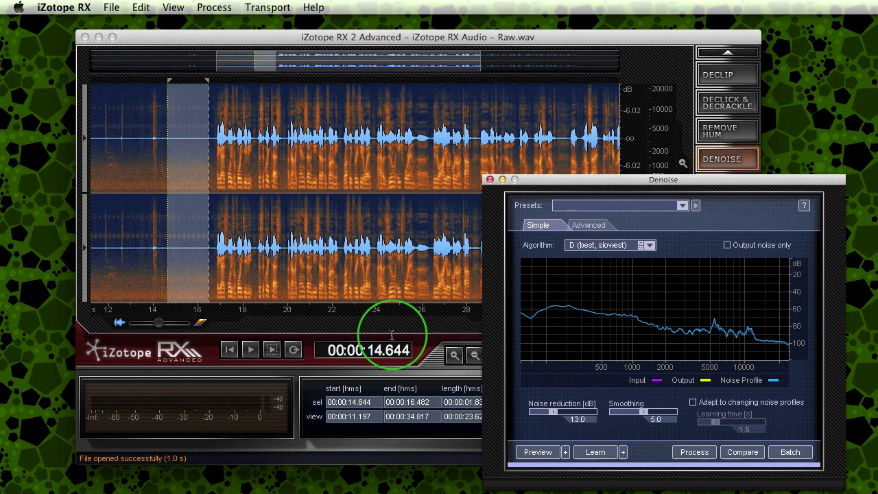
{"action": "left_click", "coordinate": [595, 452]}
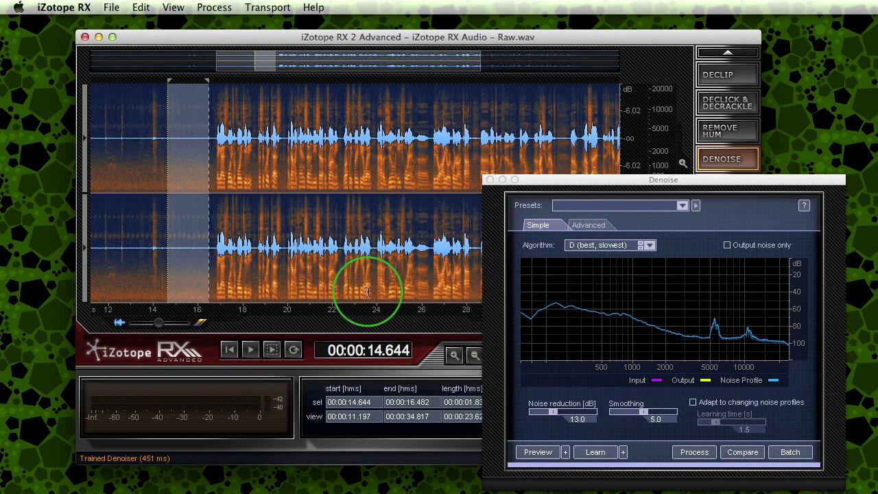
{"action": "key", "text": "super+a"}
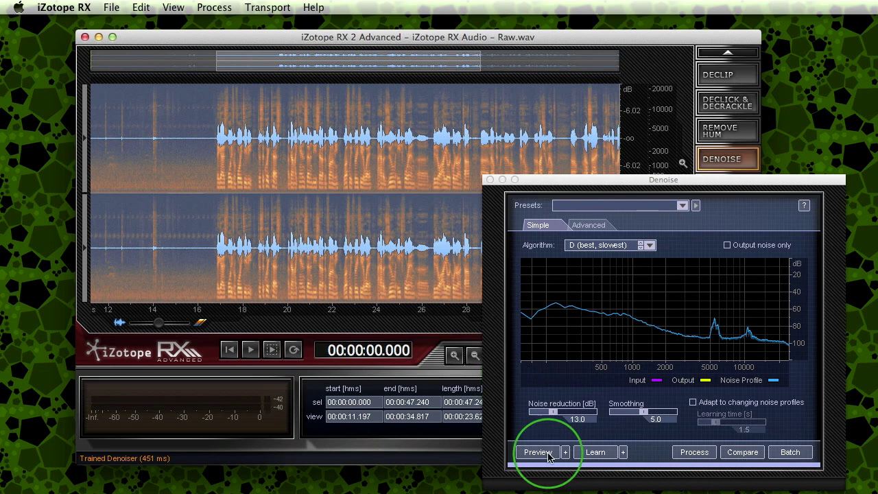
Step: Preview the learned denoising on the speech from 19.147 to 24.386 s
{"action": "left_click_drag", "start_coordinate": [268, 210], "coordinate": [385, 214]}
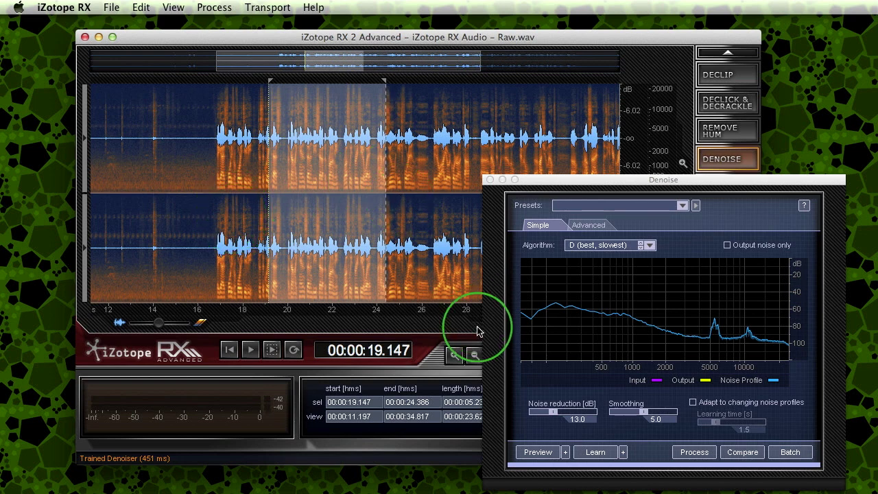
{"action": "left_click", "coordinate": [529, 453]}
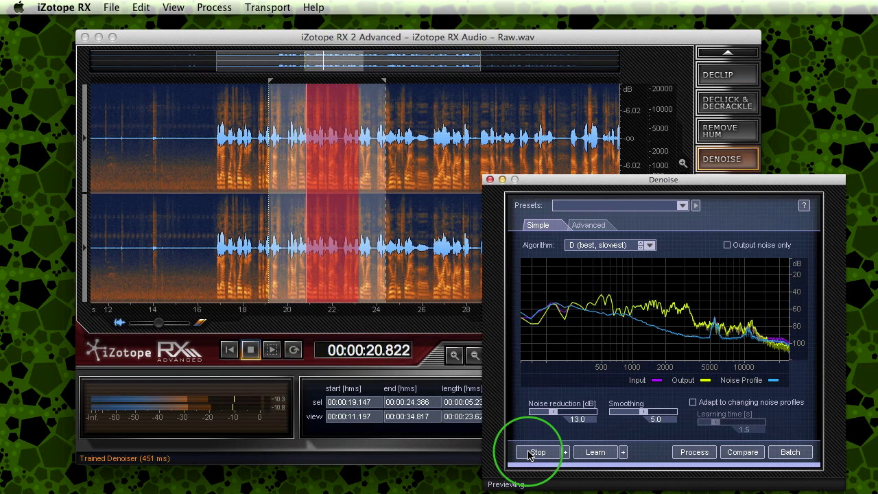
{"action": "left_click", "coordinate": [532, 452]}
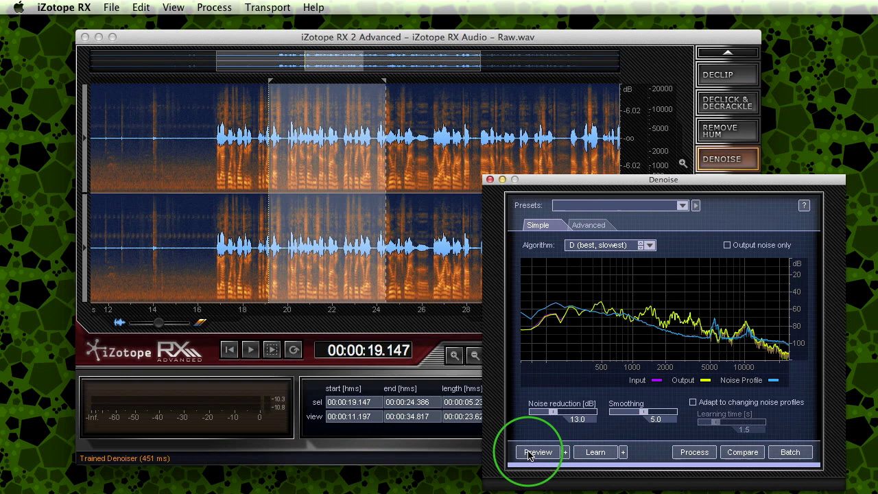
Step: Switch the denoise algorithm from D to A (realtime), preview it, and keep A
{"action": "left_click", "coordinate": [581, 251]}
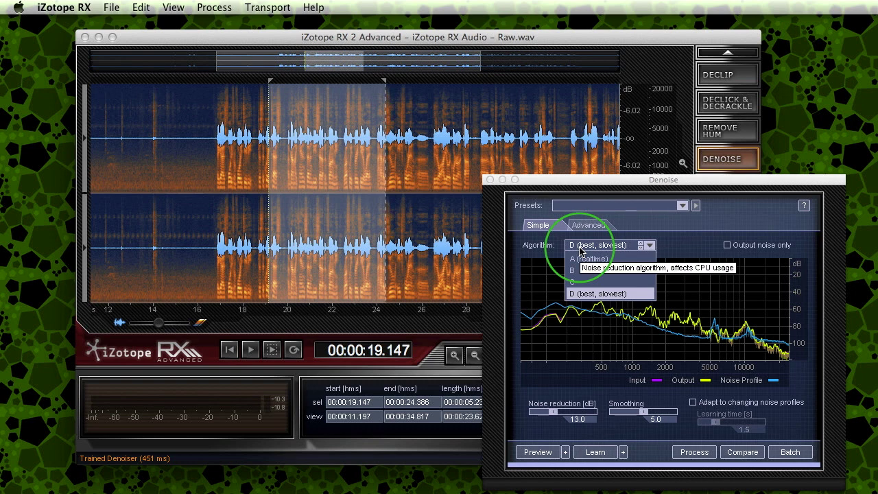
{"action": "left_click", "coordinate": [580, 258]}
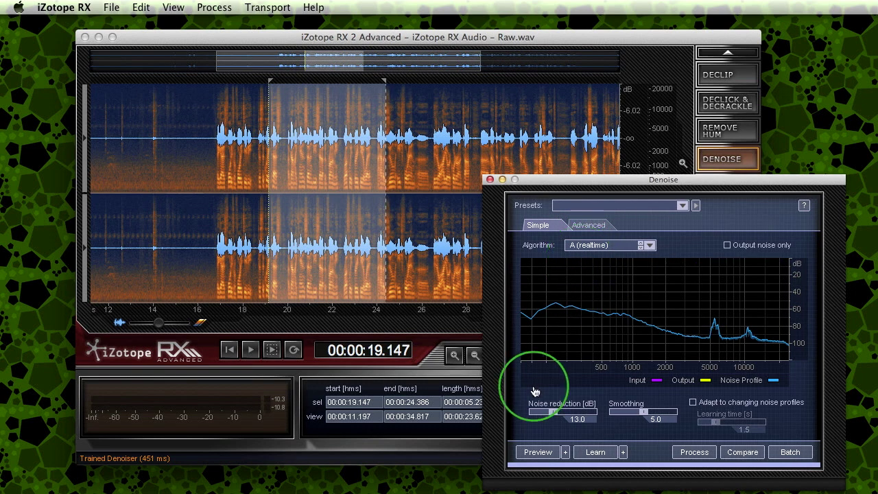
{"action": "left_click", "coordinate": [538, 453]}
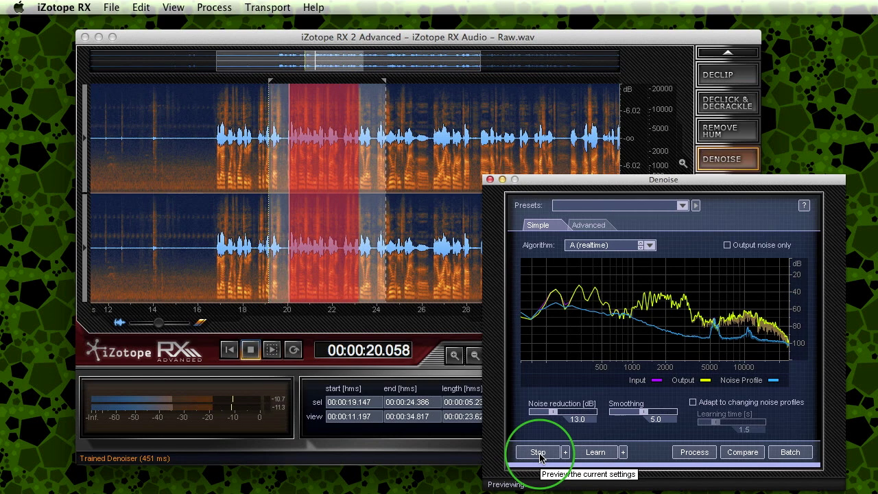
{"action": "left_click", "coordinate": [538, 452]}
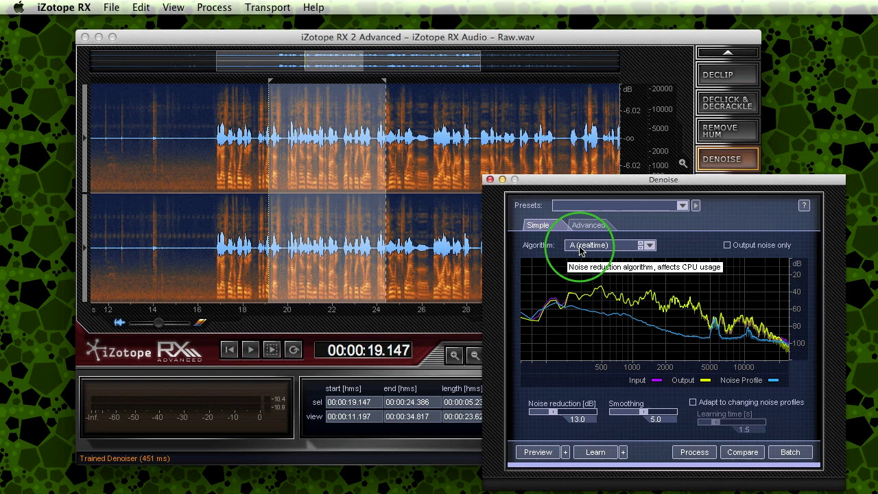
{"action": "left_click", "coordinate": [581, 248]}
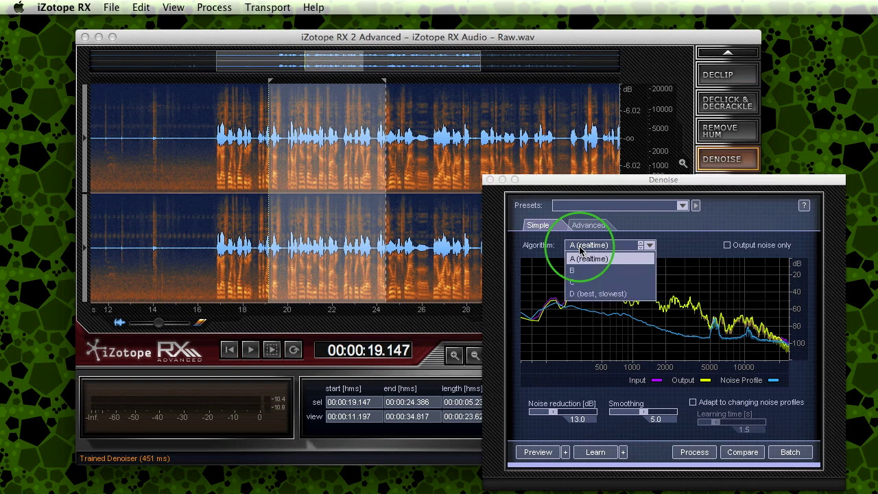
{"action": "left_click", "coordinate": [581, 260]}
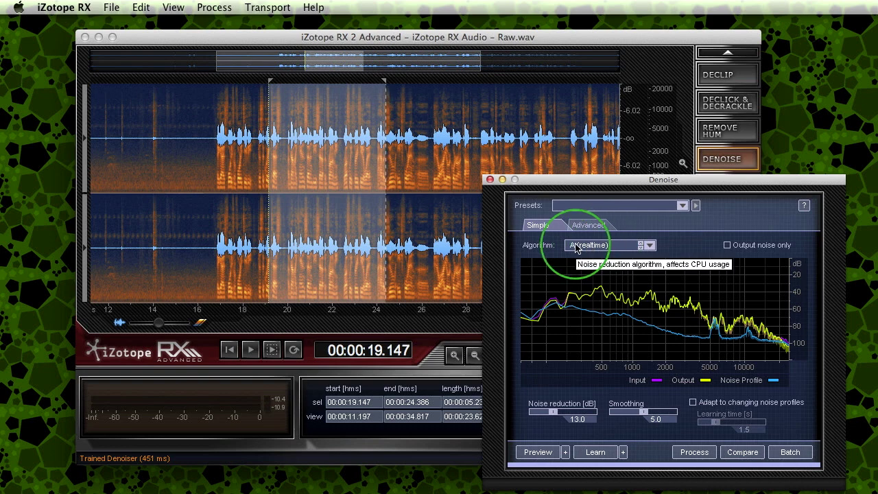
{"action": "left_click", "coordinate": [576, 247]}
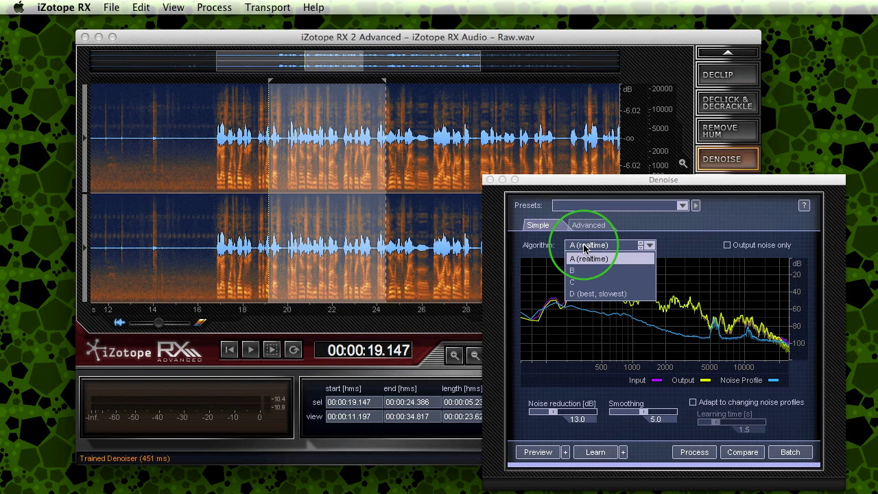
{"action": "left_click", "coordinate": [584, 249]}
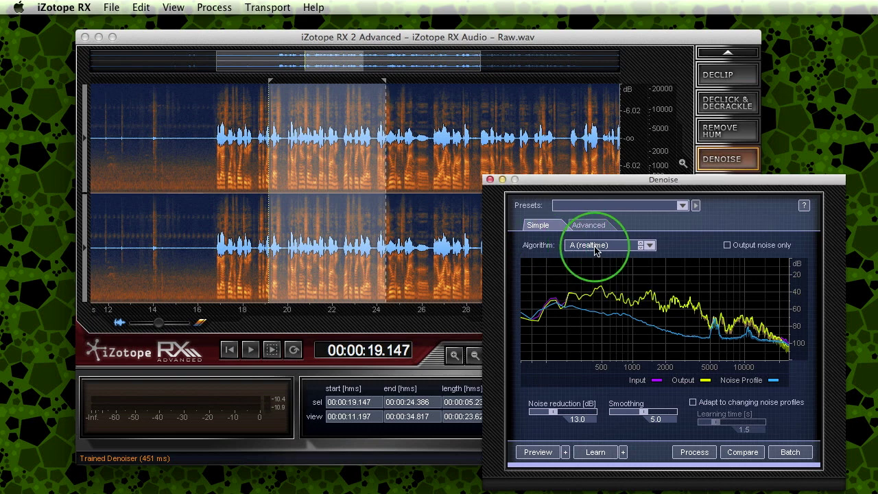
{"action": "left_click", "coordinate": [578, 248]}
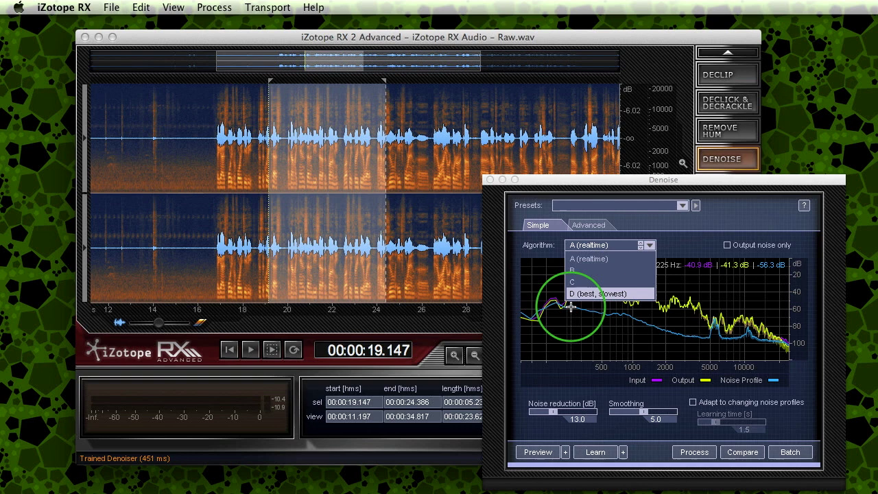
{"action": "left_click", "coordinate": [579, 261]}
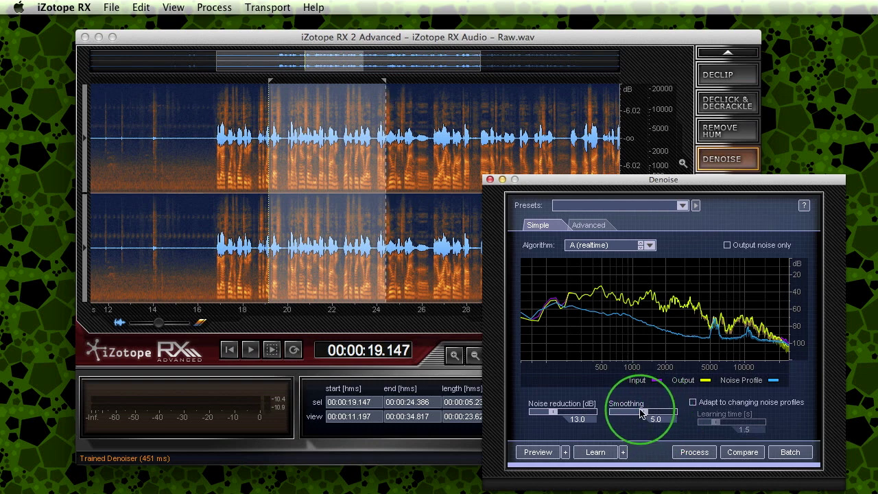
Step: Preview smoothing at 0.0 and 10.0, then set smoothing back to 5.0
{"action": "left_click_drag", "start_coordinate": [648, 407], "coordinate": [612, 412]}
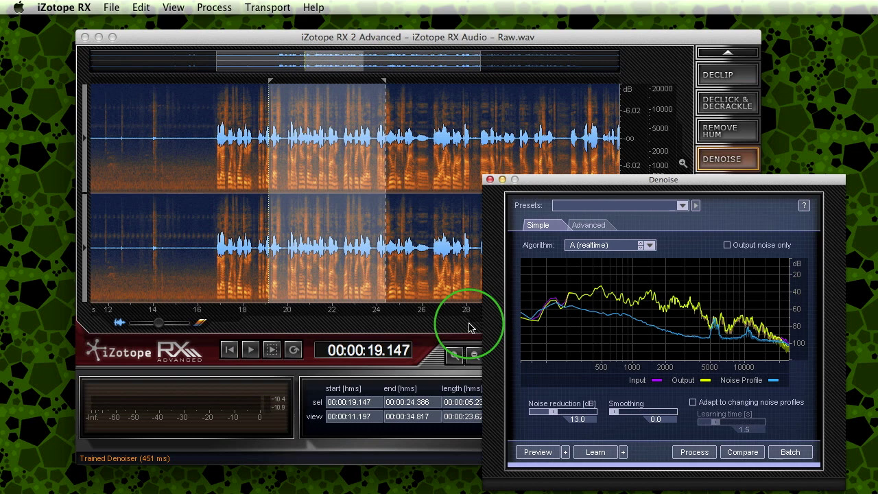
{"action": "left_click", "coordinate": [537, 452]}
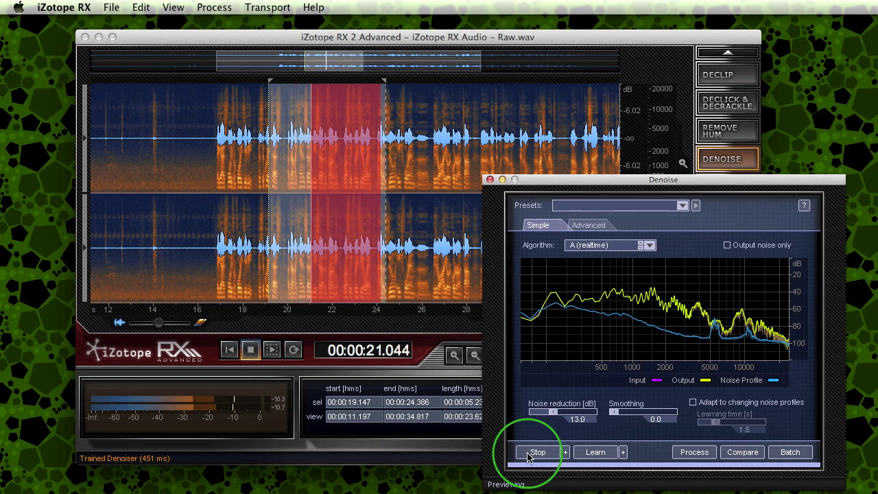
{"action": "left_click", "coordinate": [528, 457]}
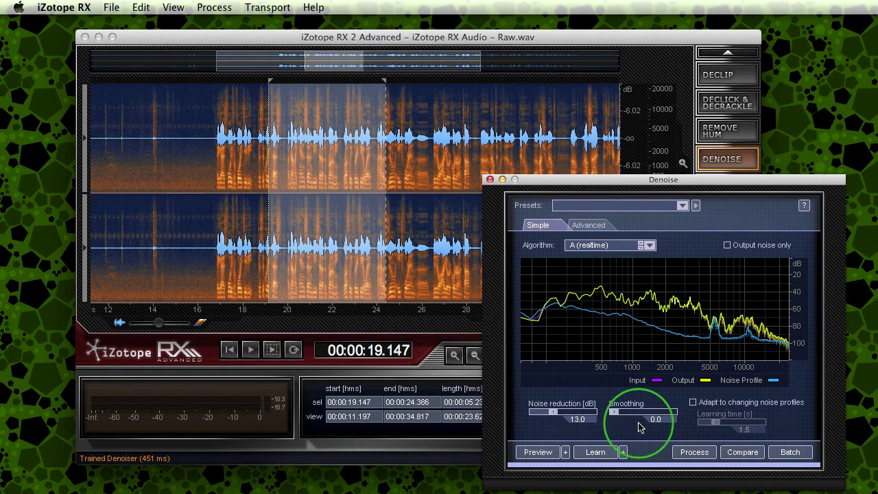
{"action": "left_click_drag", "start_coordinate": [614, 411], "coordinate": [672, 411]}
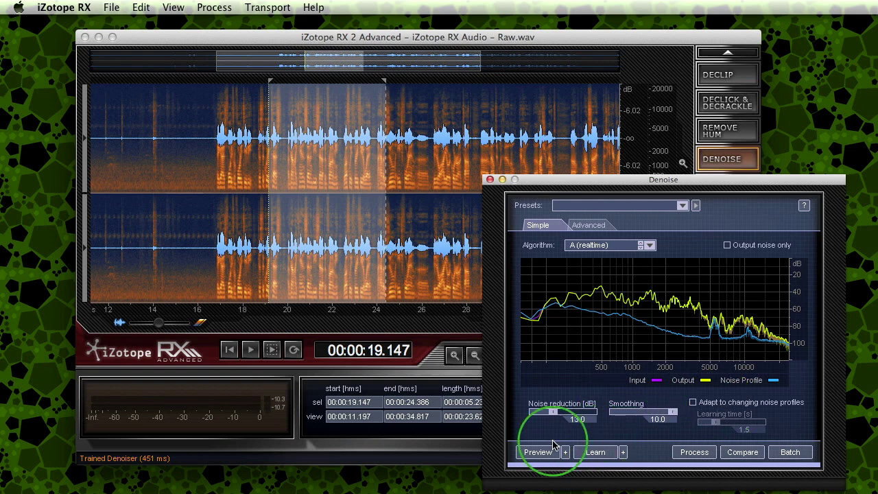
{"action": "left_click", "coordinate": [527, 455]}
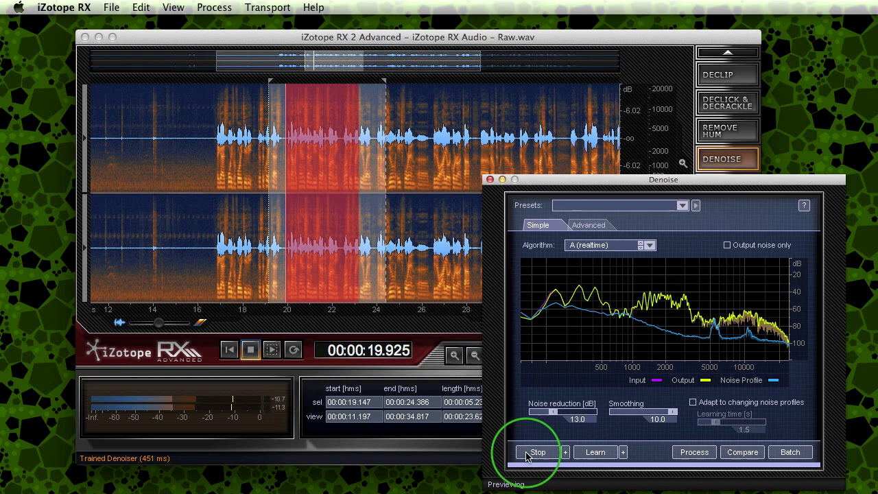
{"action": "left_click", "coordinate": [527, 454]}
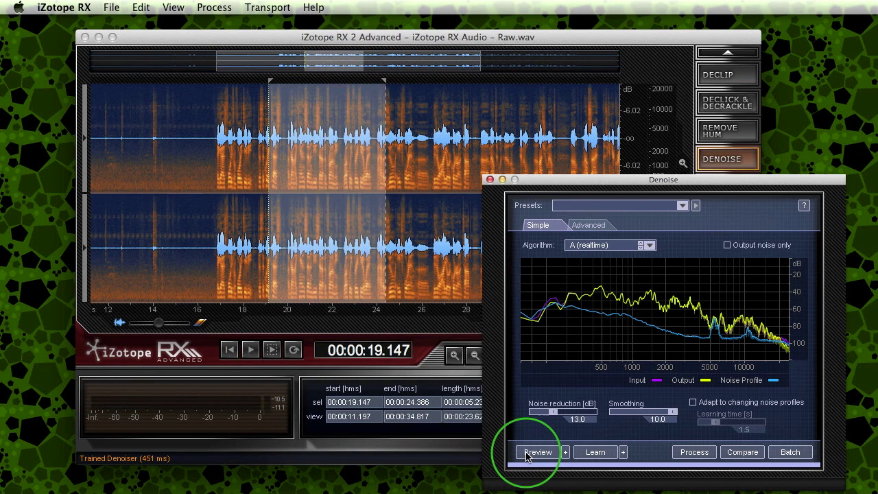
{"action": "left_click", "coordinate": [652, 419]}
{"action": "key", "text": "Return"}
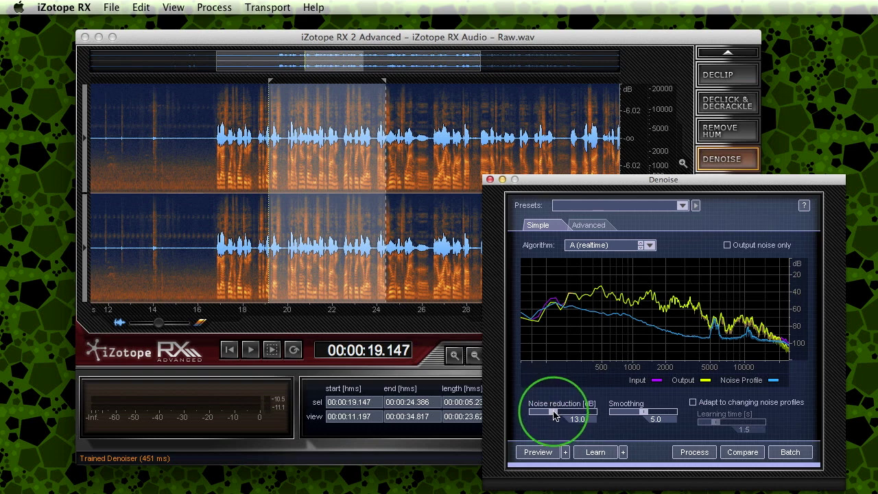
Step: Preview noise reduction above 30 dB, reset it to 13.0, and enable Adapt to changing noise profiles
{"action": "left_click_drag", "start_coordinate": [554, 411], "coordinate": [588, 416]}
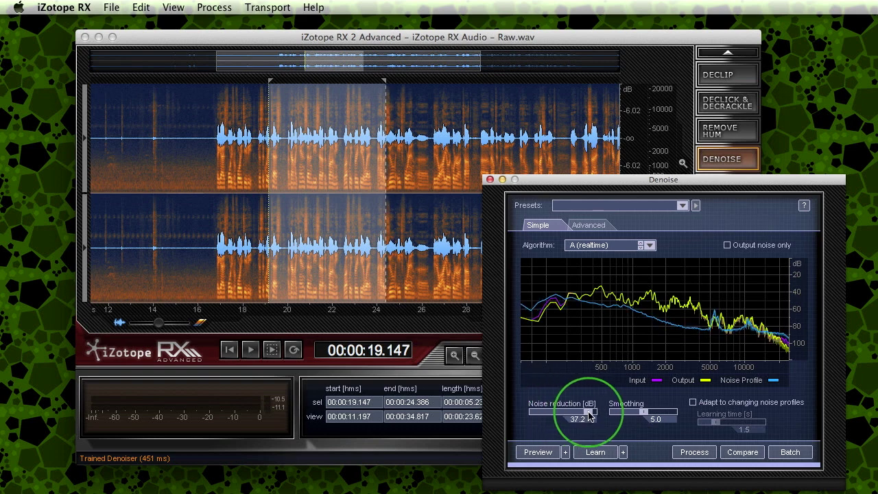
{"action": "left_click", "coordinate": [535, 454]}
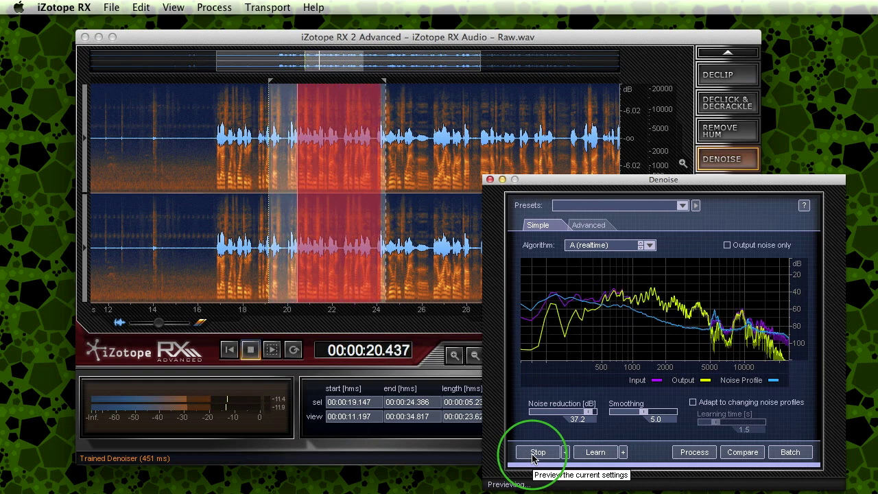
{"action": "left_click", "coordinate": [534, 454]}
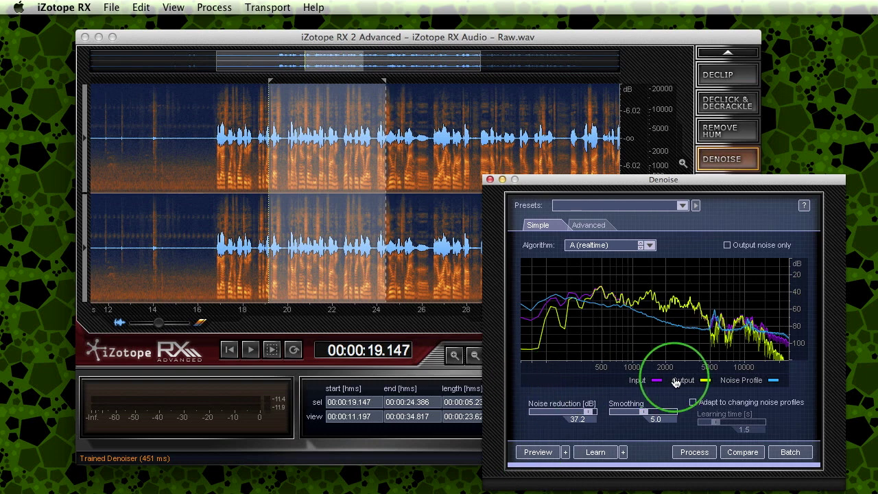
{"action": "left_click", "coordinate": [573, 419]}
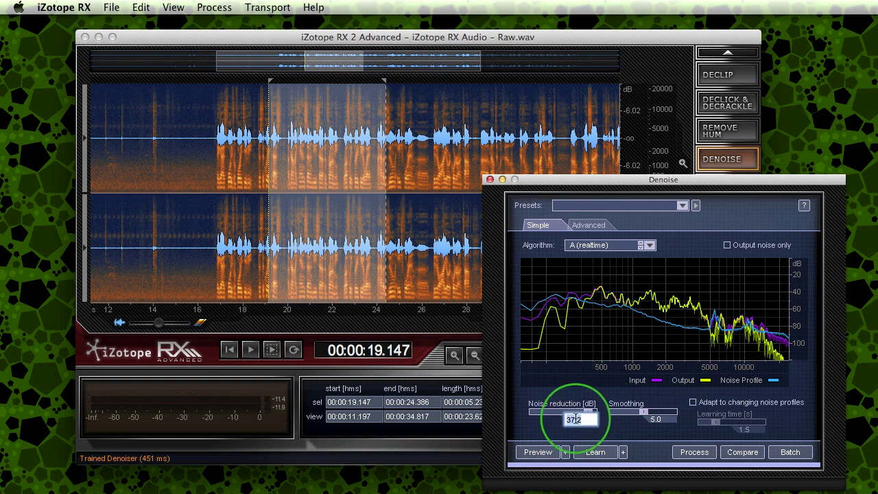
{"action": "type", "text": "13"}
{"action": "key", "text": "Return"}
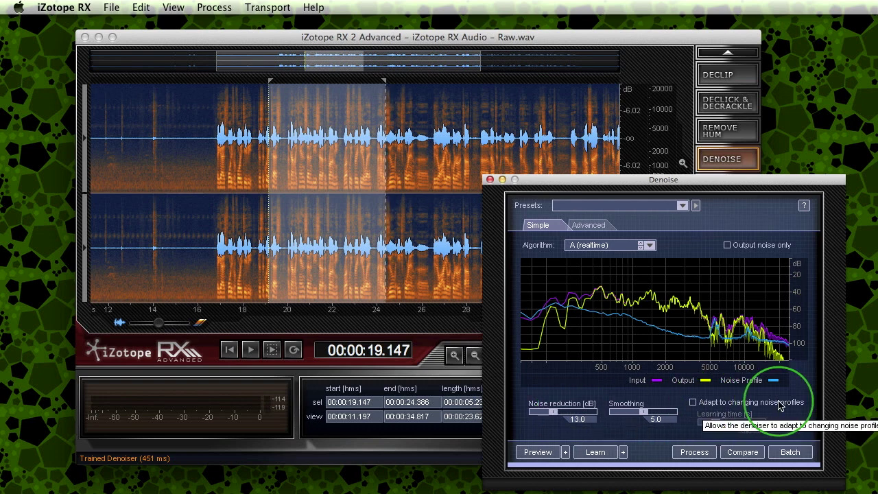
{"action": "left_click", "coordinate": [692, 403]}
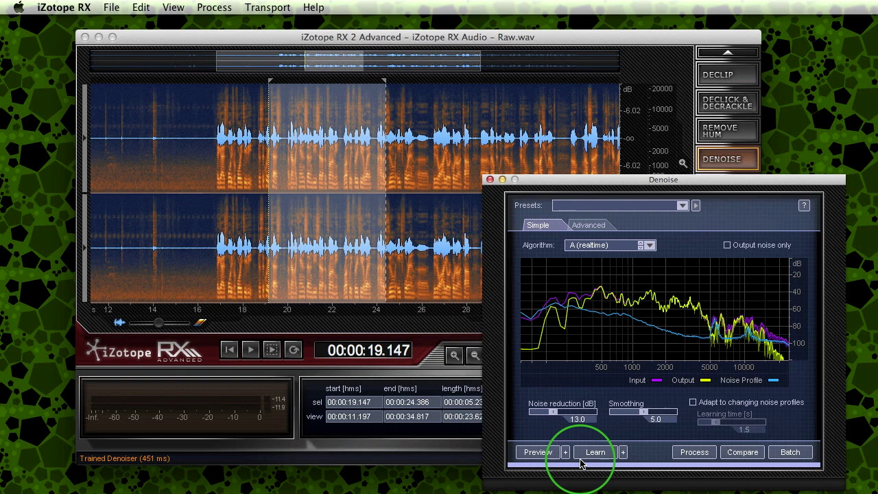
Step: Auto-Learn a new noise profile over the whole recording, then select the entire file again
{"action": "left_click", "coordinate": [340, 229]}
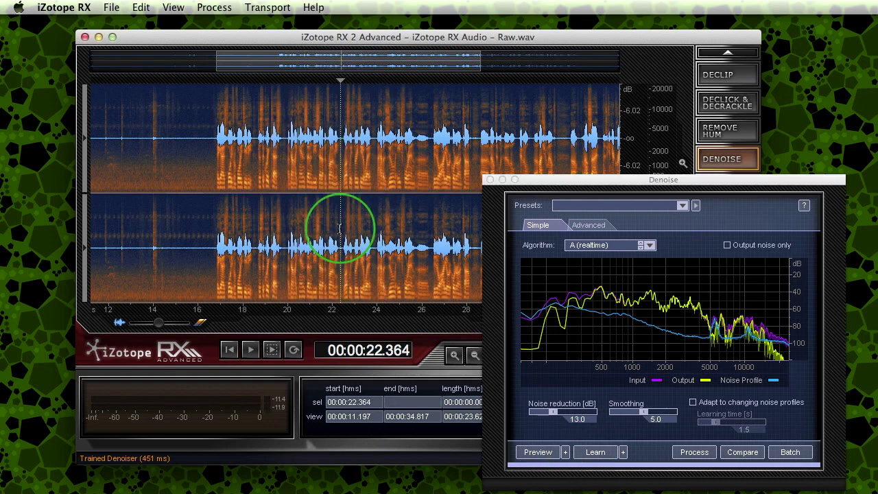
{"action": "key", "text": "super+a"}
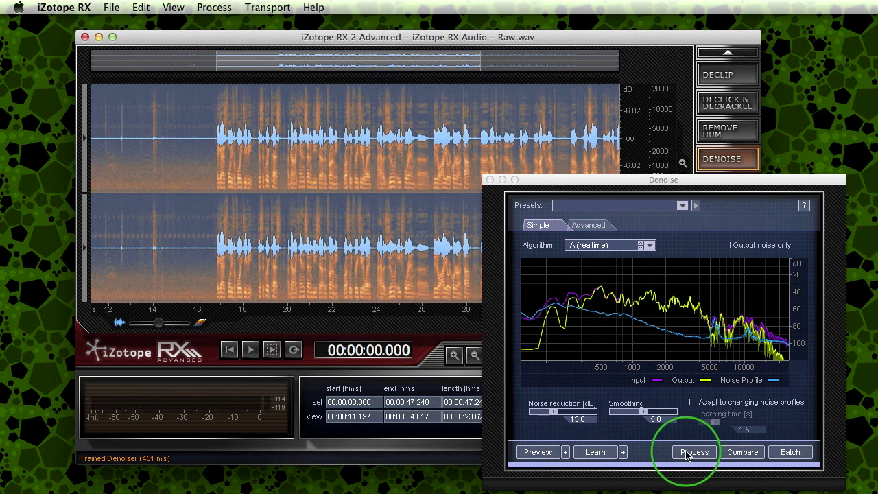
{"action": "left_click", "coordinate": [625, 453]}
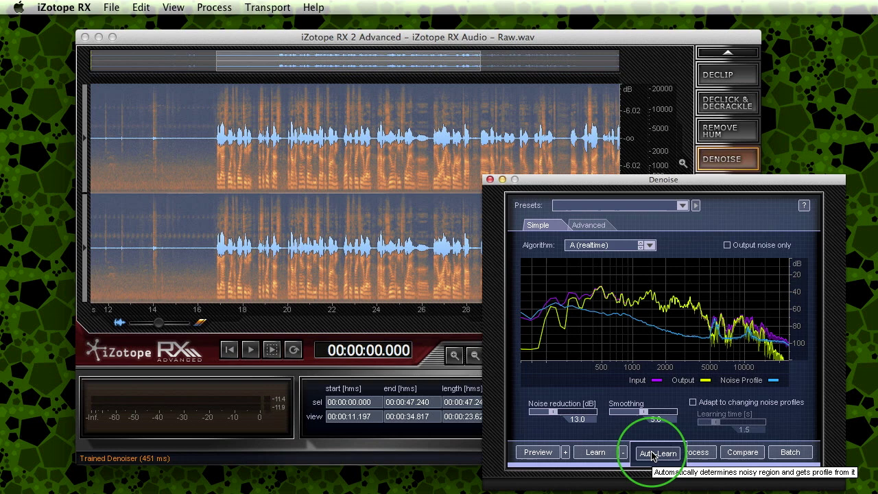
{"action": "left_click", "coordinate": [653, 453]}
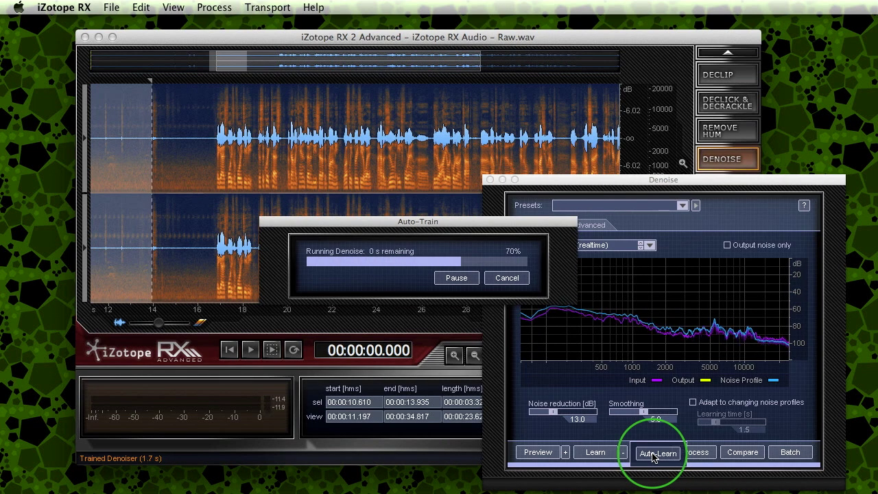
{"action": "scroll", "coordinate": [319, 250], "scroll_direction": "up", "scroll_amount": 3}
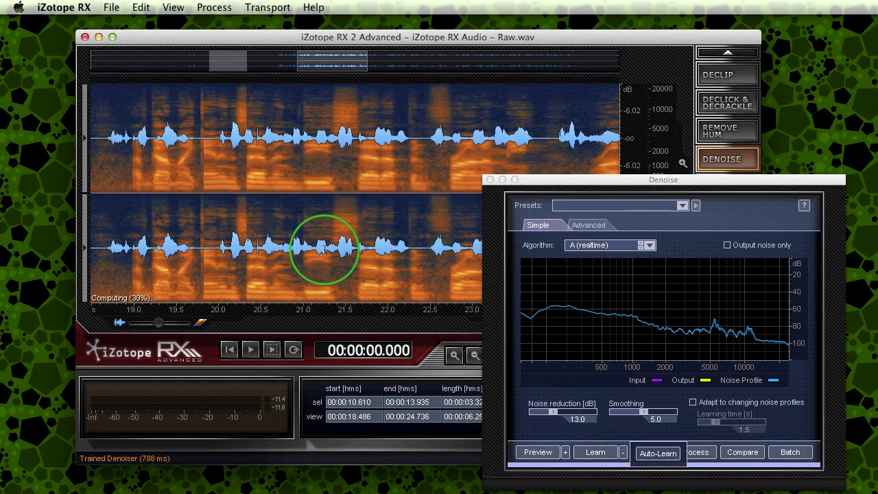
{"action": "scroll", "coordinate": [329, 248], "scroll_direction": "down", "scroll_amount": 4}
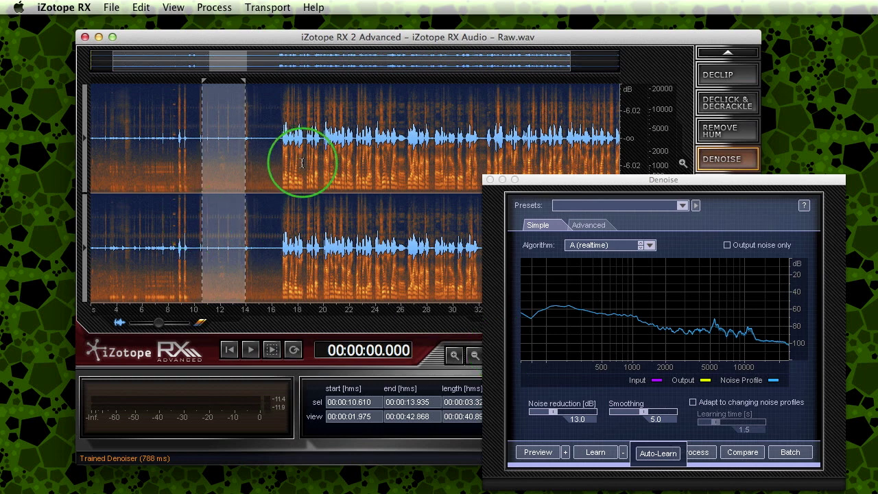
{"action": "key", "text": "super+a"}
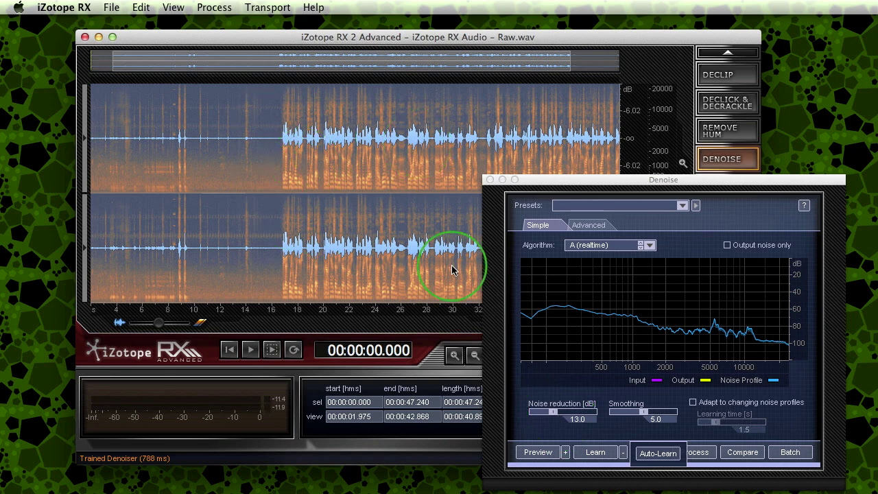
Step: Preview the denoising on the 20–26 s passage
{"action": "left_click_drag", "start_coordinate": [322, 186], "coordinate": [398, 221]}
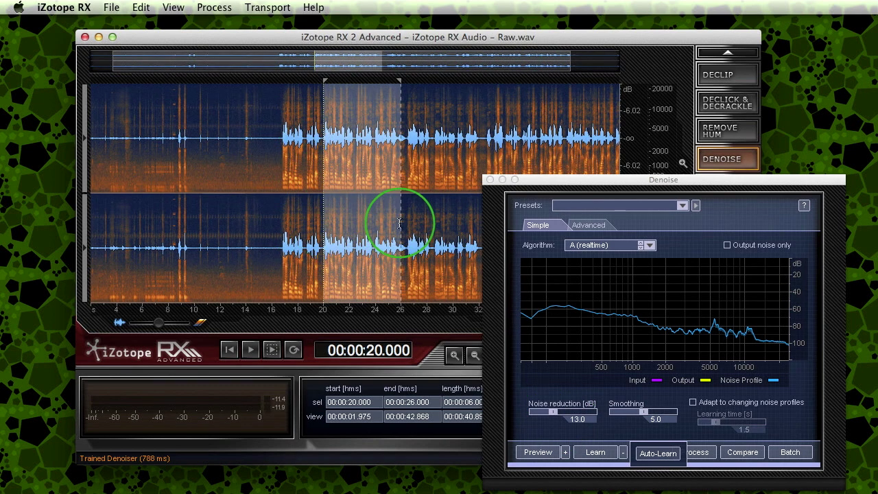
{"action": "left_click", "coordinate": [537, 453]}
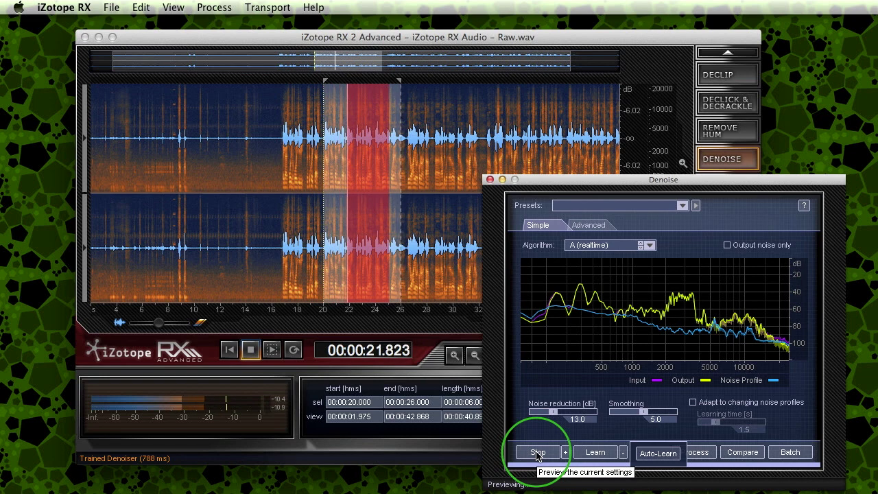
{"action": "left_click", "coordinate": [538, 452]}
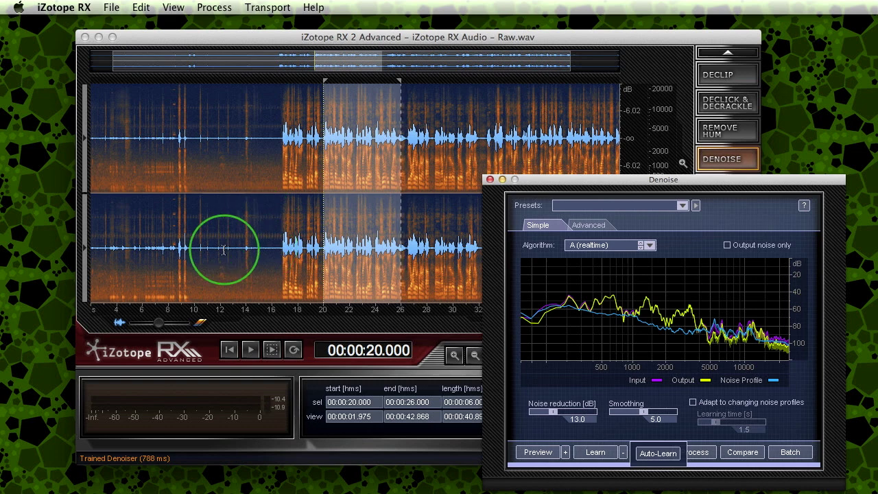
Step: Clear the selection and process Denoise across the whole of Raw.wav
{"action": "left_click", "coordinate": [623, 452]}
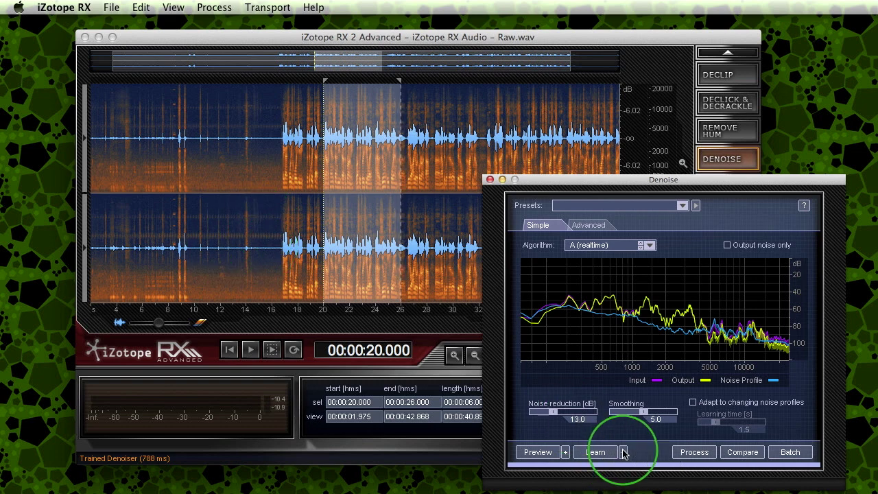
{"action": "left_click", "coordinate": [345, 229]}
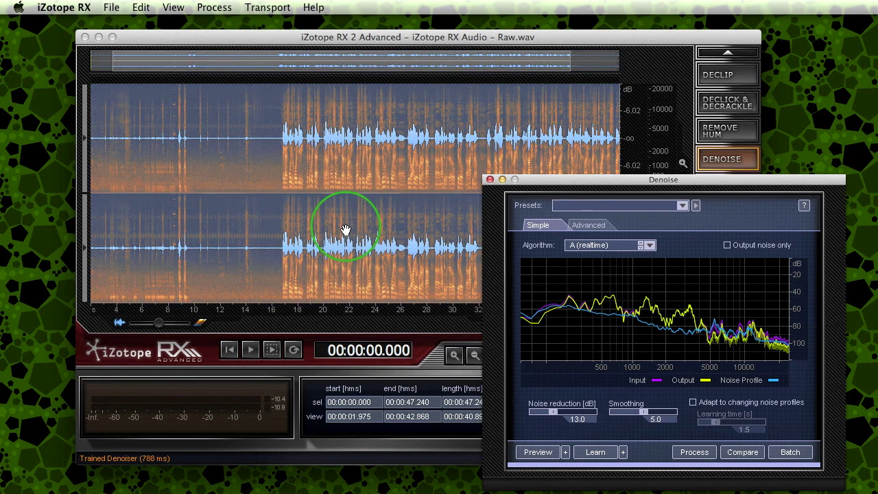
{"action": "left_click", "coordinate": [679, 454]}
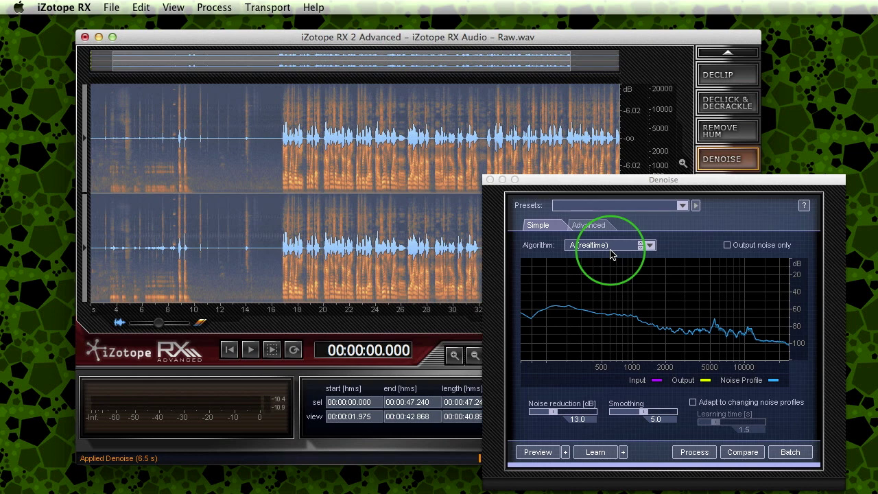
{"action": "left_click", "coordinate": [644, 245]}
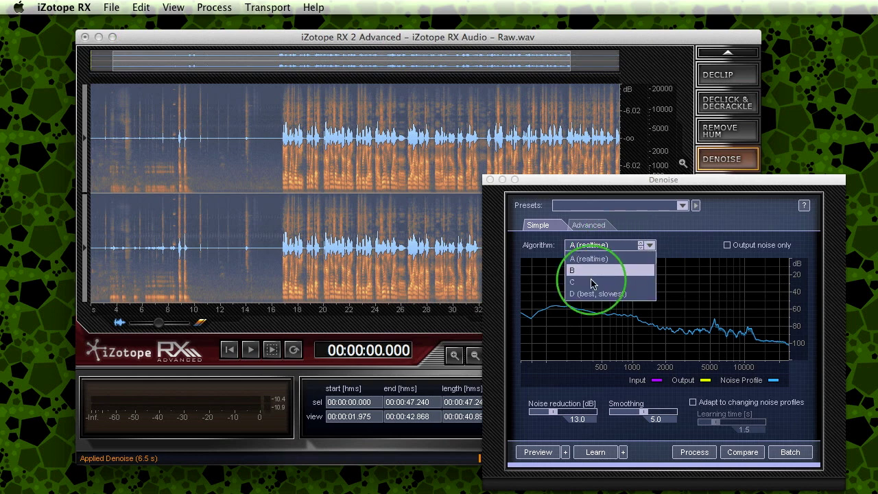
{"action": "left_click", "coordinate": [649, 247]}
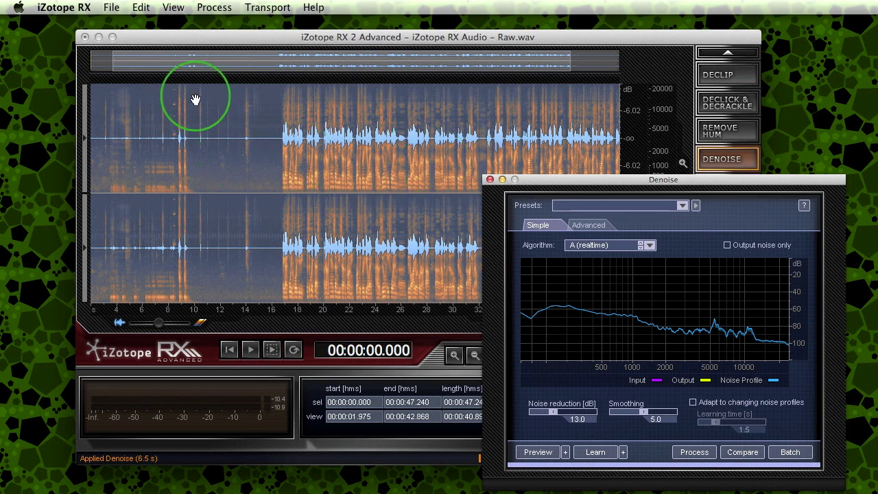
{"action": "left_click", "coordinate": [109, 7]}
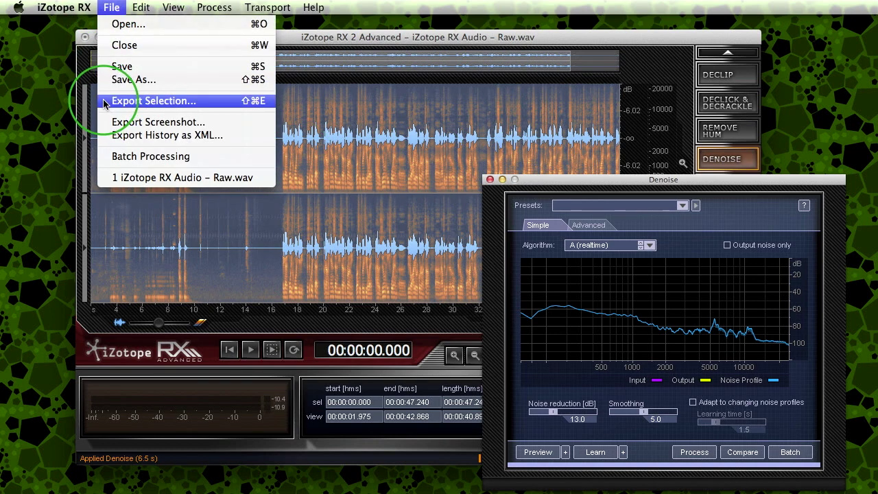
{"action": "left_click", "coordinate": [89, 23]}
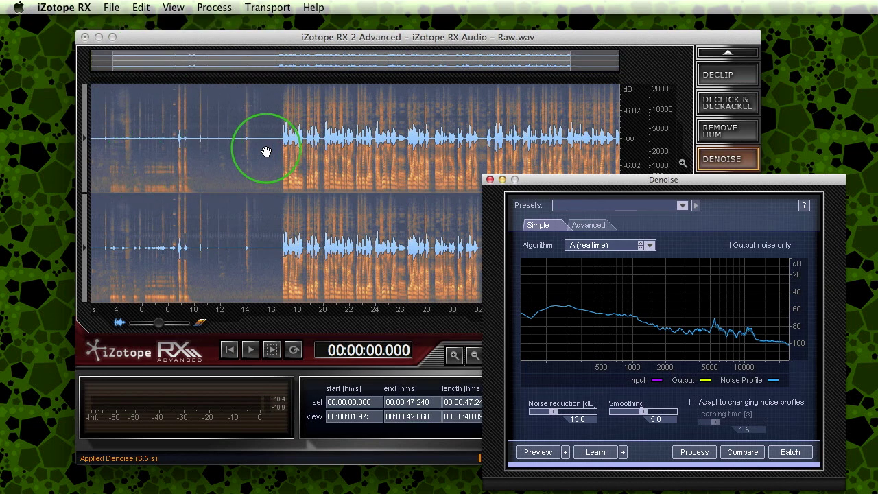
Step: Show the advanced Denoise settings, keeping algorithm A (realtime), and move the Denoise window higher
{"action": "left_click", "coordinate": [582, 227]}
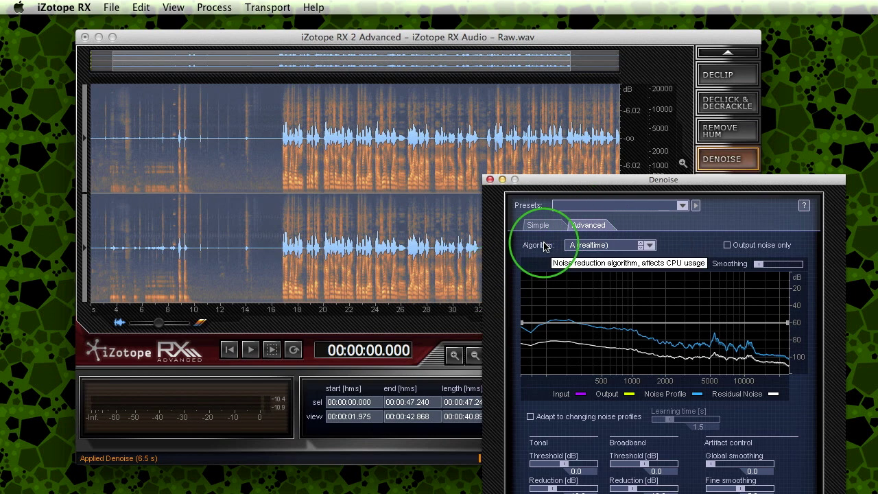
{"action": "left_click", "coordinate": [606, 247]}
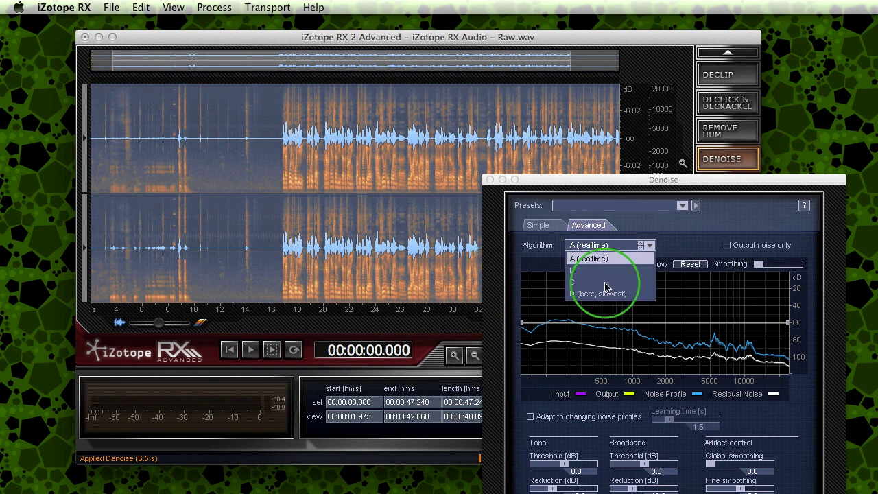
{"action": "left_click", "coordinate": [587, 250]}
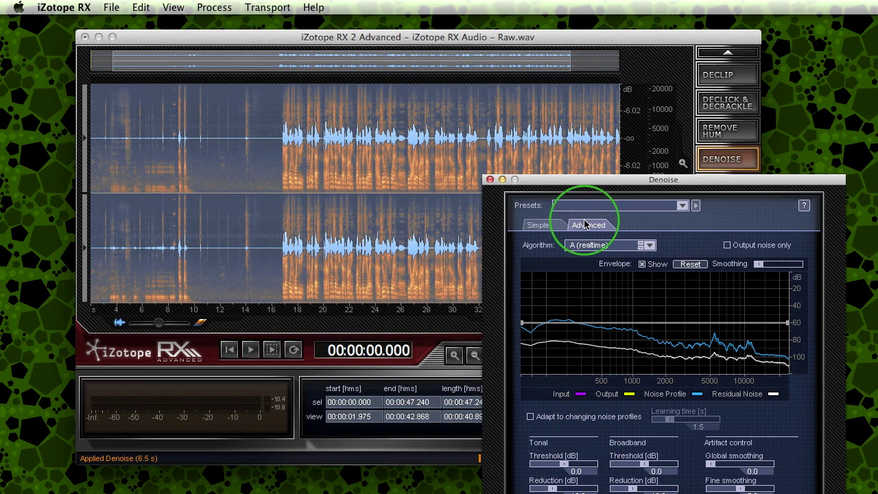
{"action": "left_click_drag", "start_coordinate": [588, 175], "coordinate": [591, 88]}
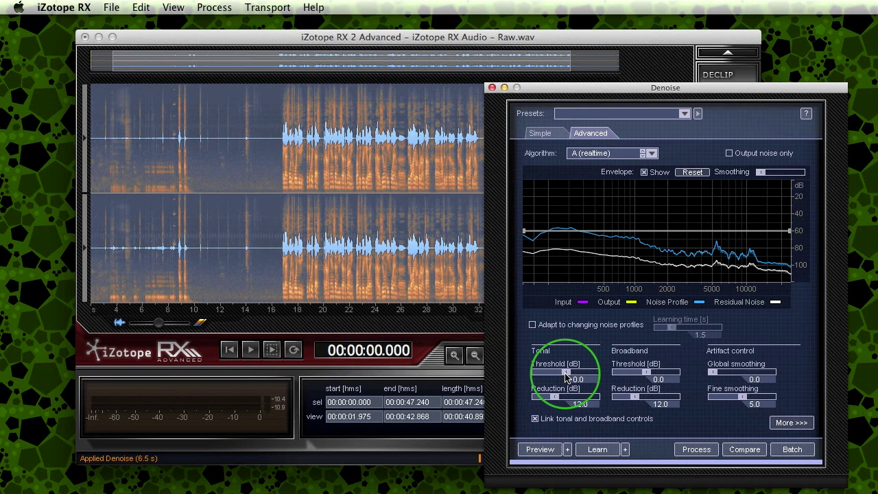
Step: Raise the noise threshold to 6.0 dB, lower it back to about 0.5, and compare Simple/Advanced settings
{"action": "mouse_move", "coordinate": [566, 372]}
{"action": "left_mouse_down"}
{"action": "mouse_move", "coordinate": [582, 375]}
{"action": "mouse_move", "coordinate": [554, 374]}
{"action": "mouse_move", "coordinate": [588, 377]}
{"action": "mouse_move", "coordinate": [581, 377]}
{"action": "left_mouse_up"}
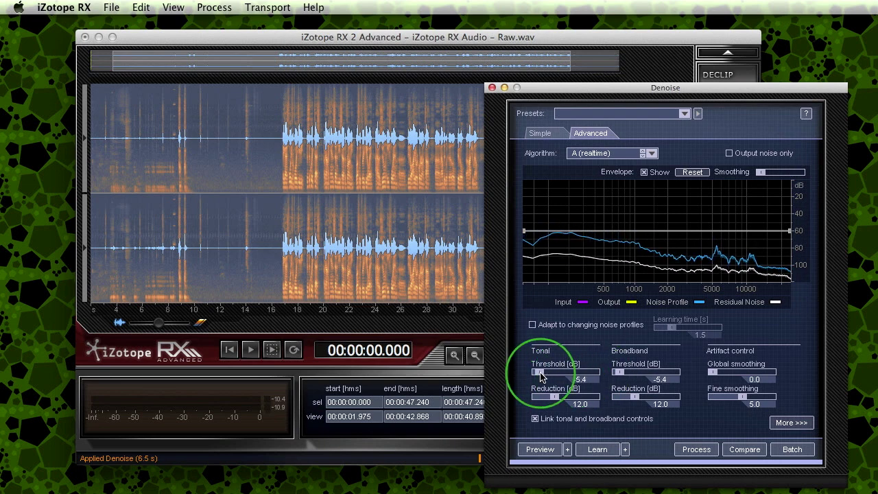
{"action": "left_click_drag", "start_coordinate": [540, 375], "coordinate": [624, 369]}
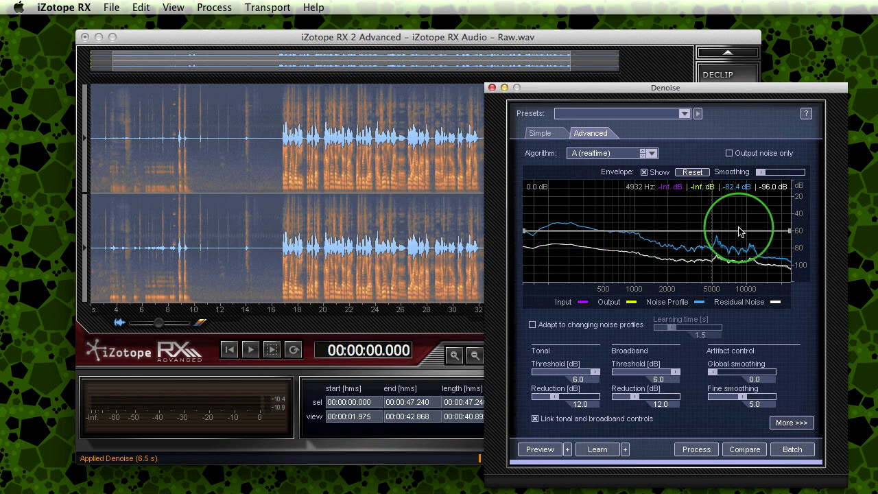
{"action": "left_click_drag", "start_coordinate": [590, 371], "coordinate": [566, 374]}
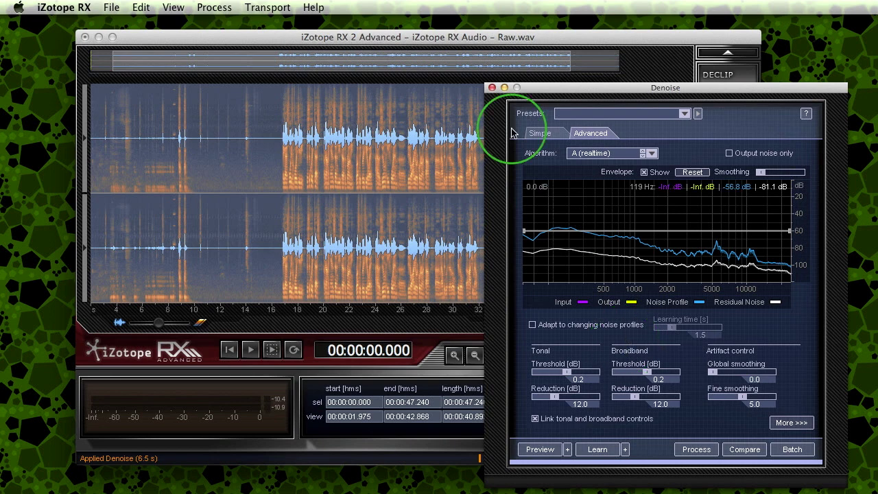
{"action": "left_click", "coordinate": [540, 134]}
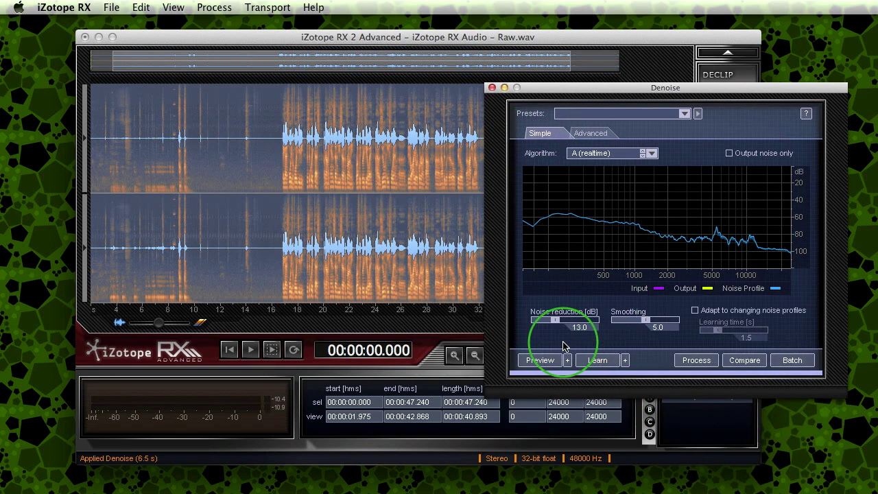
{"action": "left_click", "coordinate": [590, 133]}
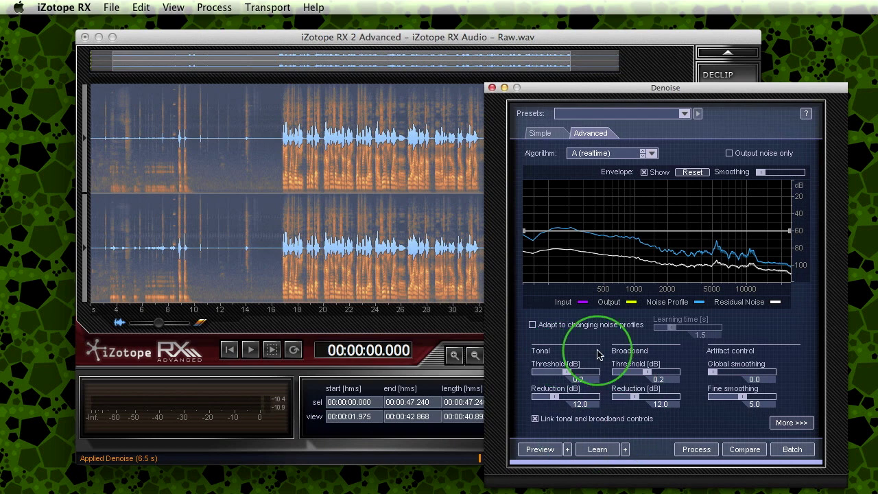
{"action": "left_click", "coordinate": [541, 133]}
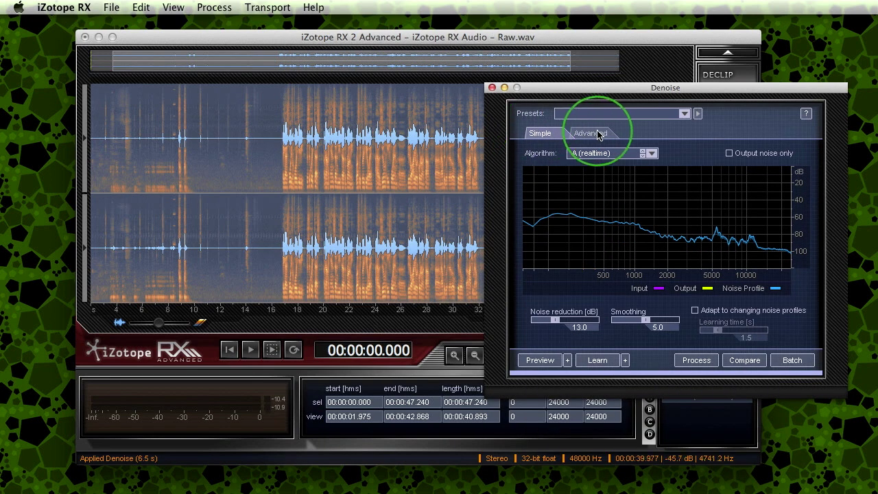
{"action": "left_click", "coordinate": [597, 133]}
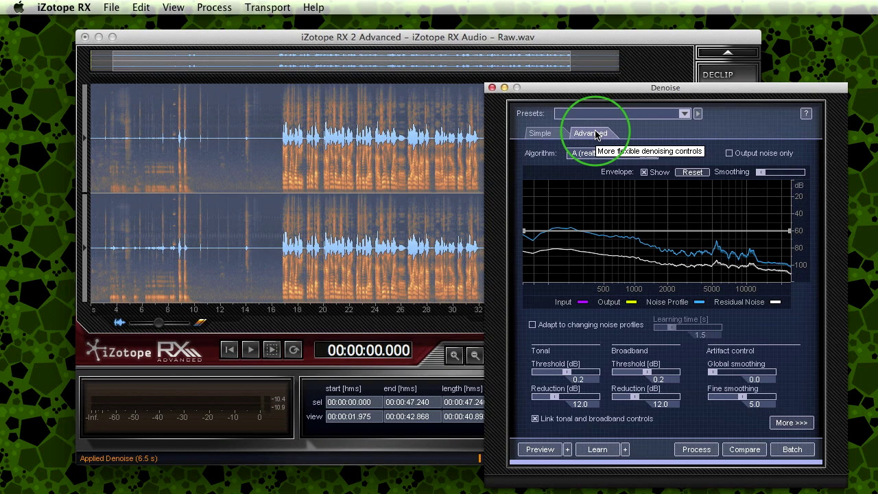
Step: Close the Denoise window and bring up the Export Selection dialog in the screen centre
{"action": "left_click", "coordinate": [491, 88]}
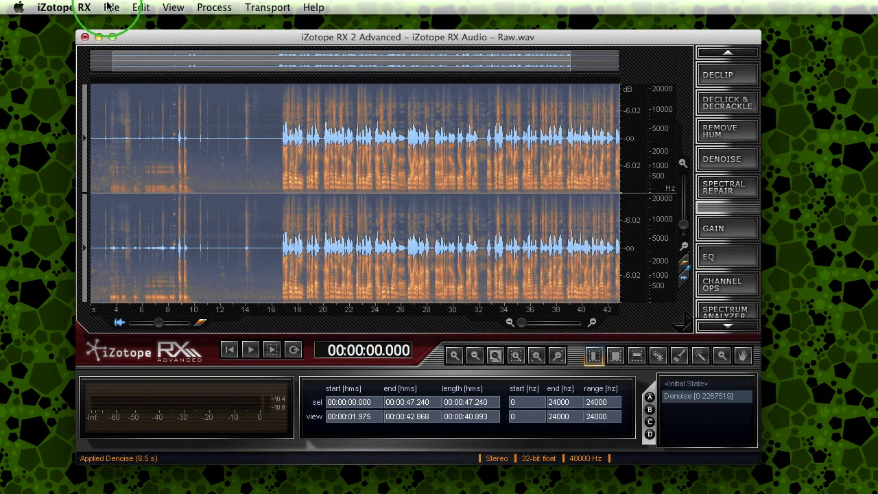
{"action": "left_click", "coordinate": [109, 6]}
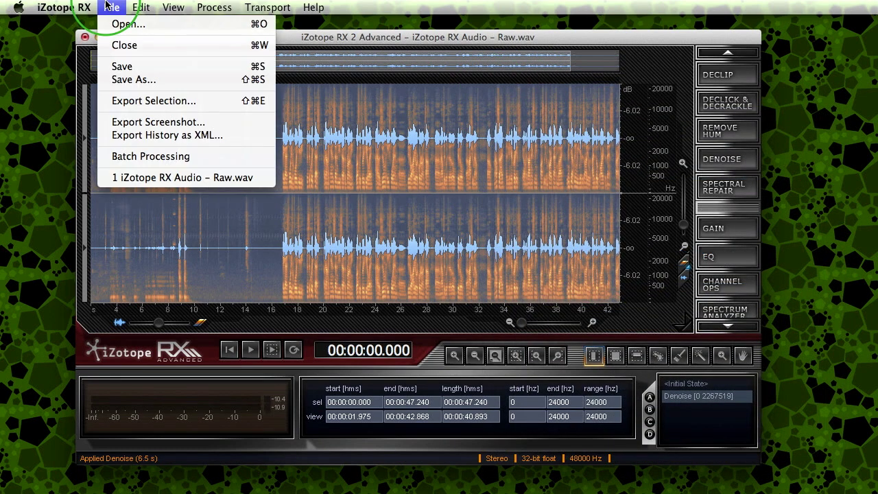
{"action": "left_click", "coordinate": [112, 103]}
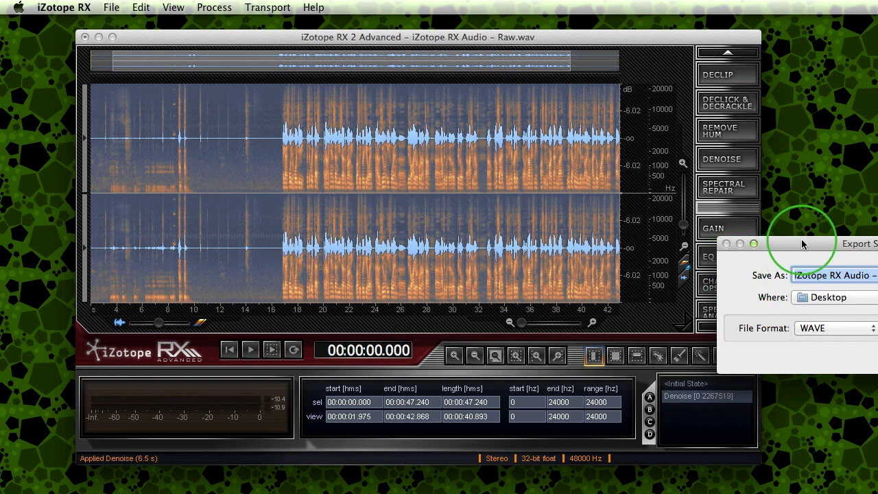
{"action": "left_click_drag", "start_coordinate": [802, 244], "coordinate": [594, 197]}
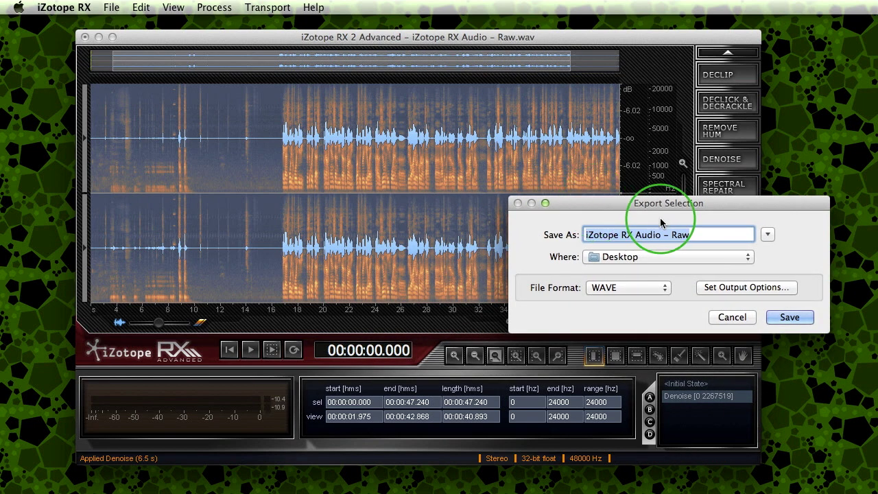
Step: Export the audio as WAVE file 'iZotope RX Audio - Fixed2' to the Desktop
{"action": "left_click", "coordinate": [676, 234]}
{"action": "double_click", "coordinate": [681, 234]}
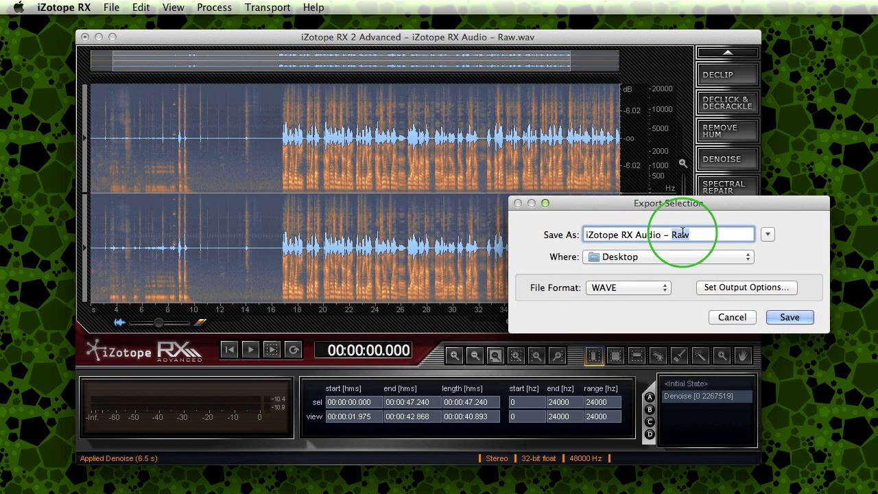
{"action": "type", "text": "Fixed2"}
{"action": "left_click", "coordinate": [660, 287]}
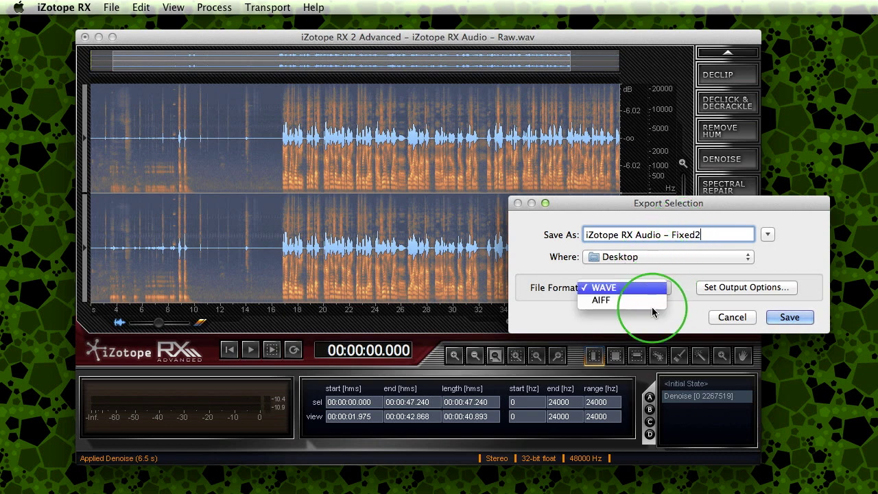
{"action": "left_click", "coordinate": [639, 320]}
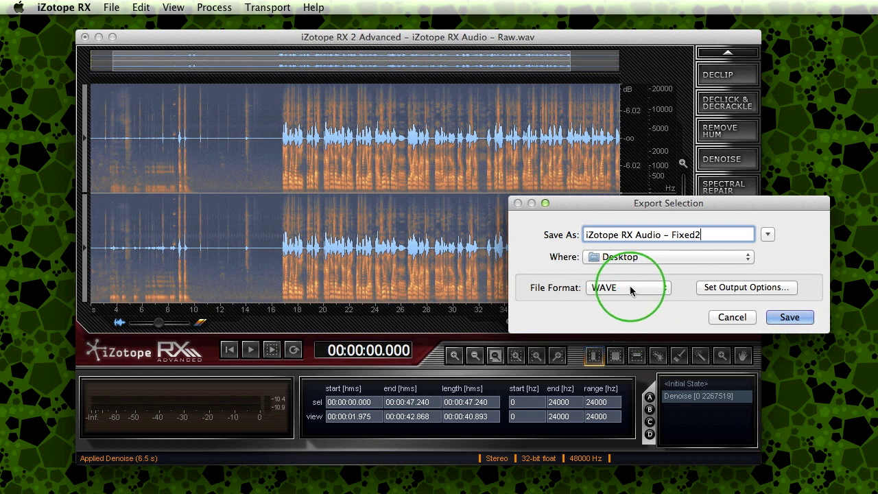
{"action": "left_click", "coordinate": [788, 318]}
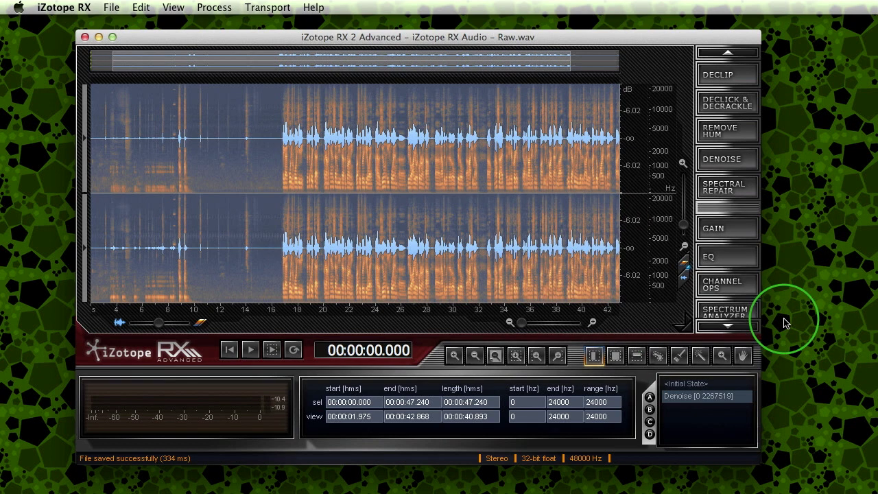